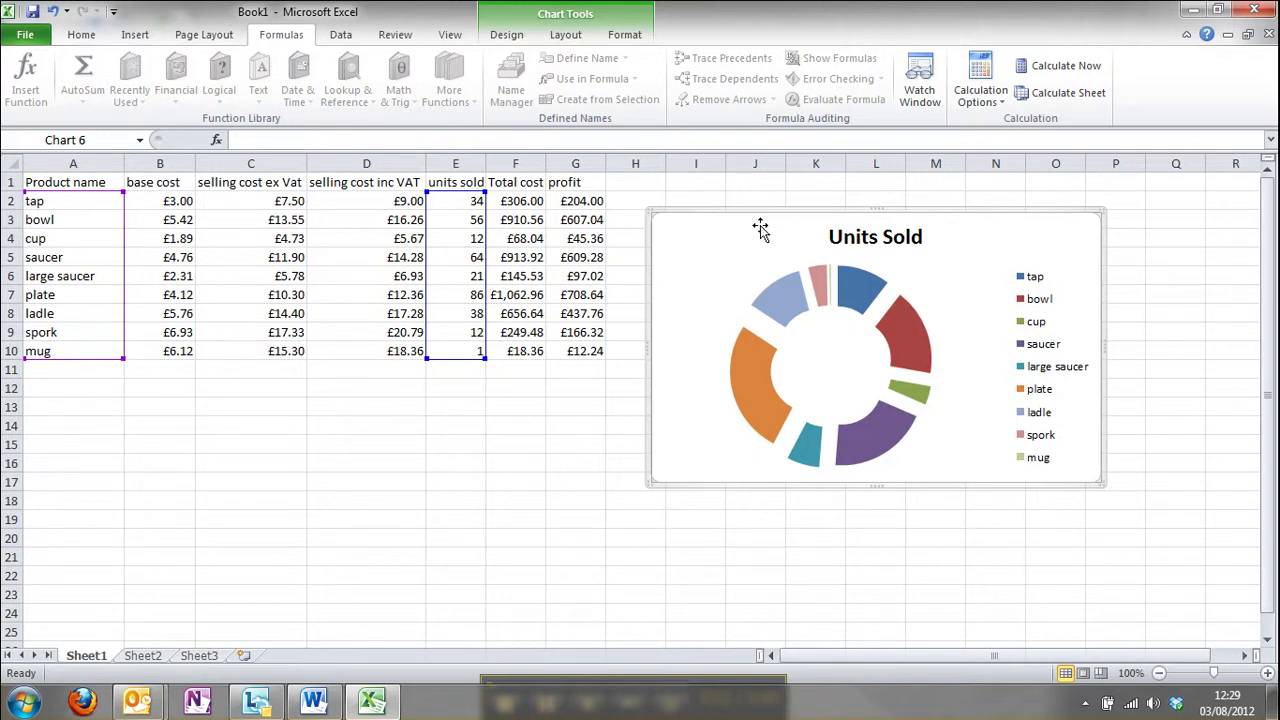
# - Delete the existing Units Sold doughnut chart from Sheet1
pyautogui.moveTo(726, 240); pyautogui.dragTo(740, 265)
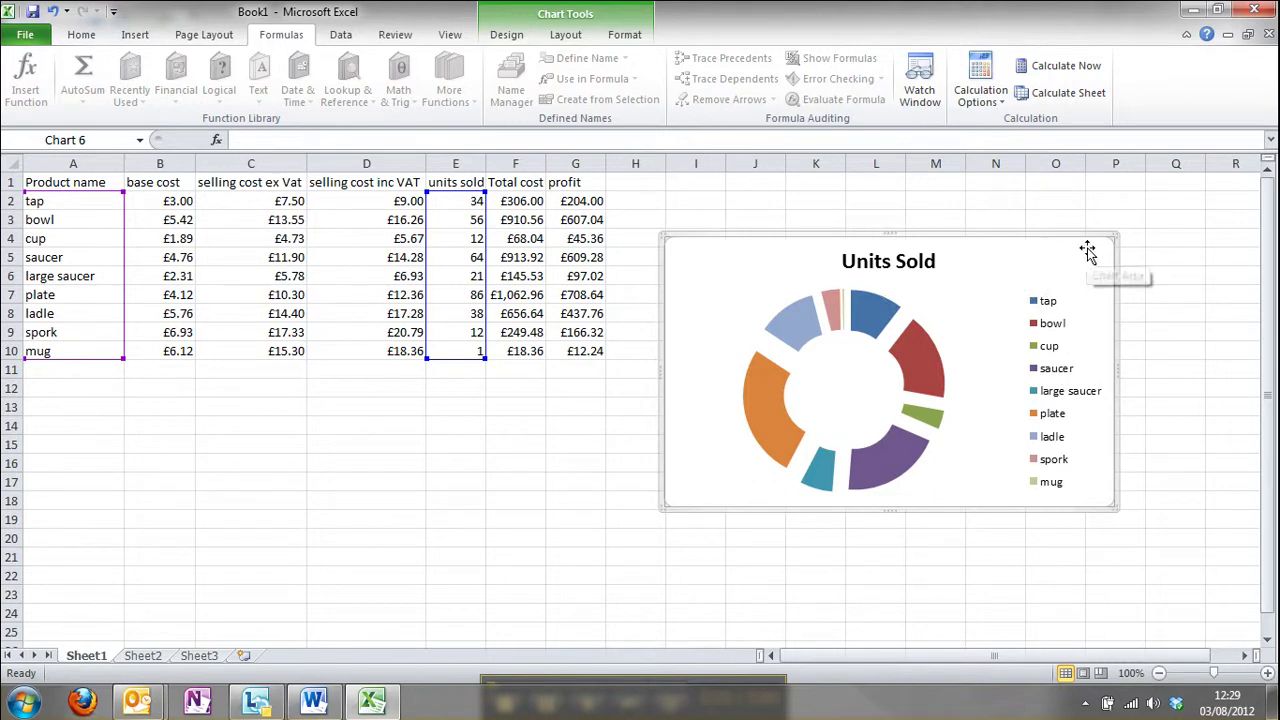
pyautogui.press('Delete')
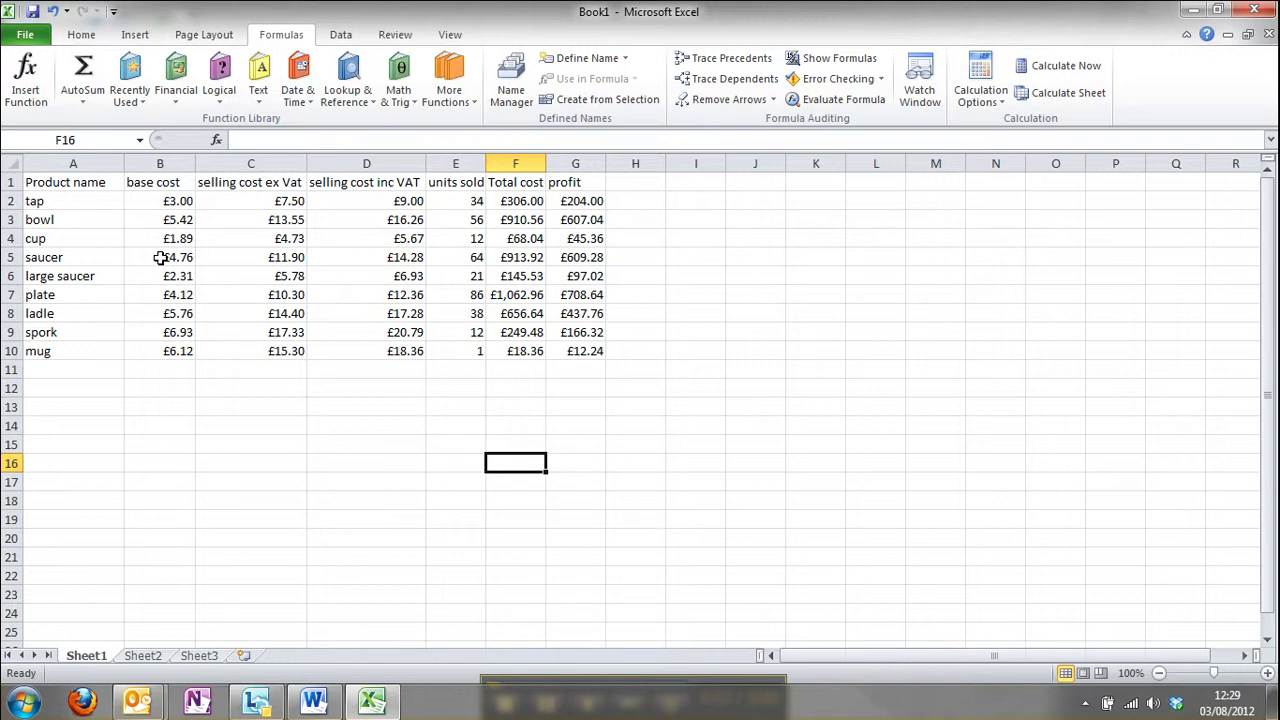
# - Examine the product table's values and the formulas behind the selling cost, total cost and profit columns
pyautogui.click(93, 207)
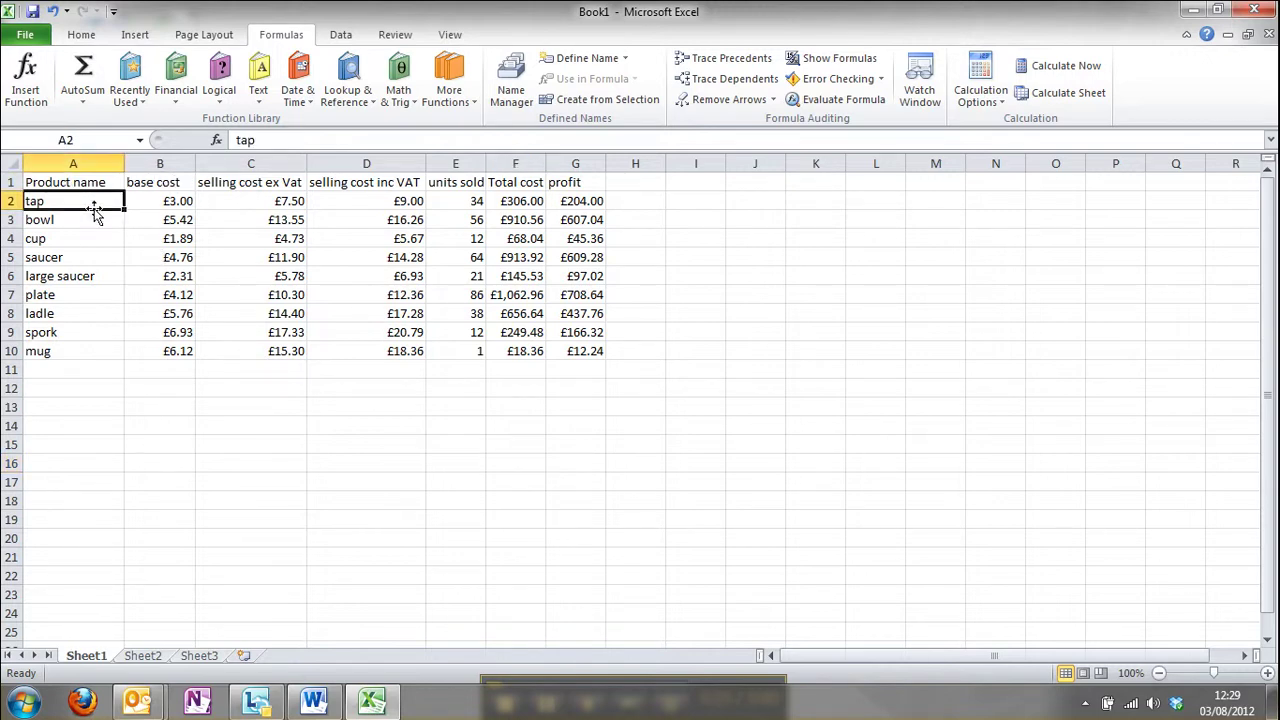
pyautogui.click(163, 182)
pyautogui.click(165, 201)
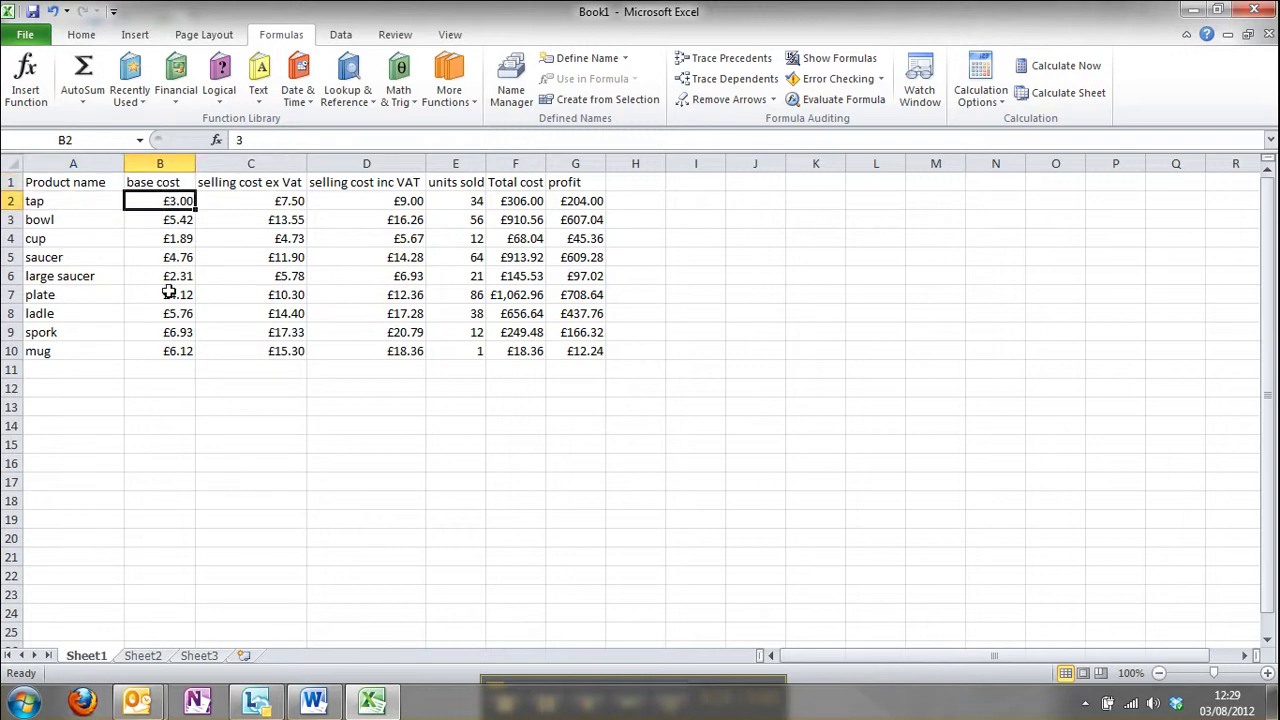
pyautogui.click(279, 201)
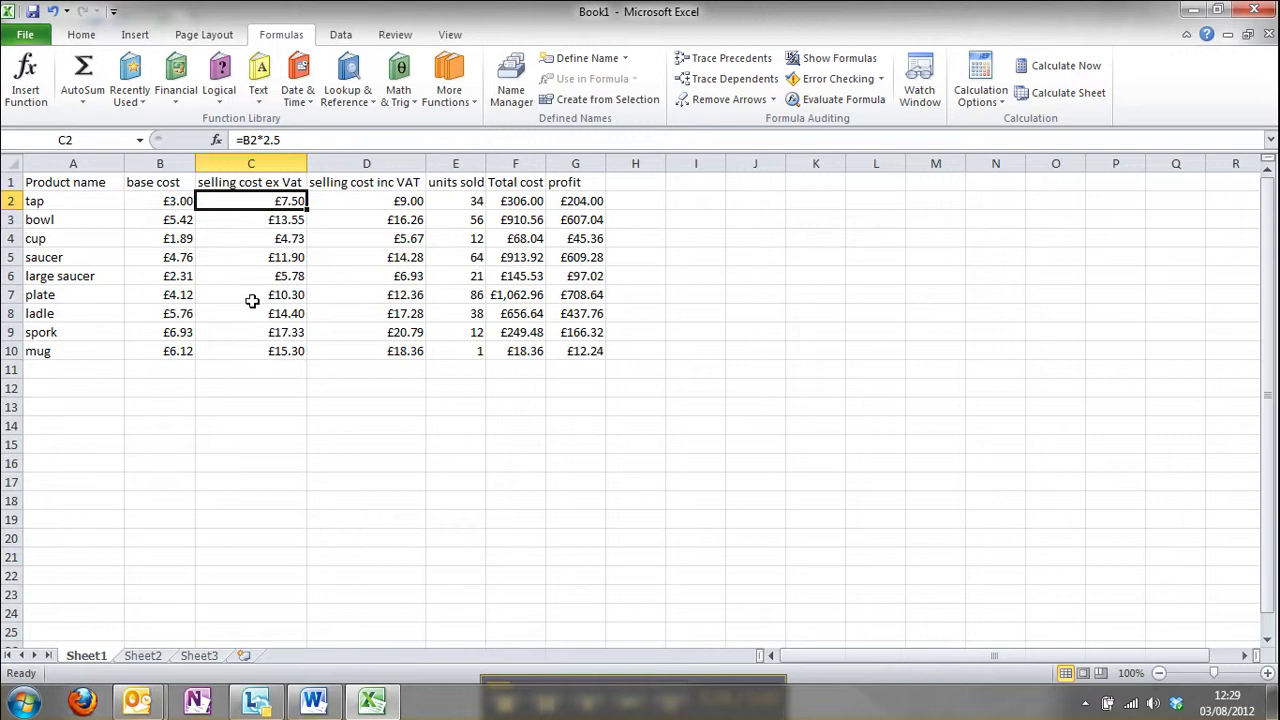
pyautogui.click(265, 351)
pyautogui.click(402, 196)
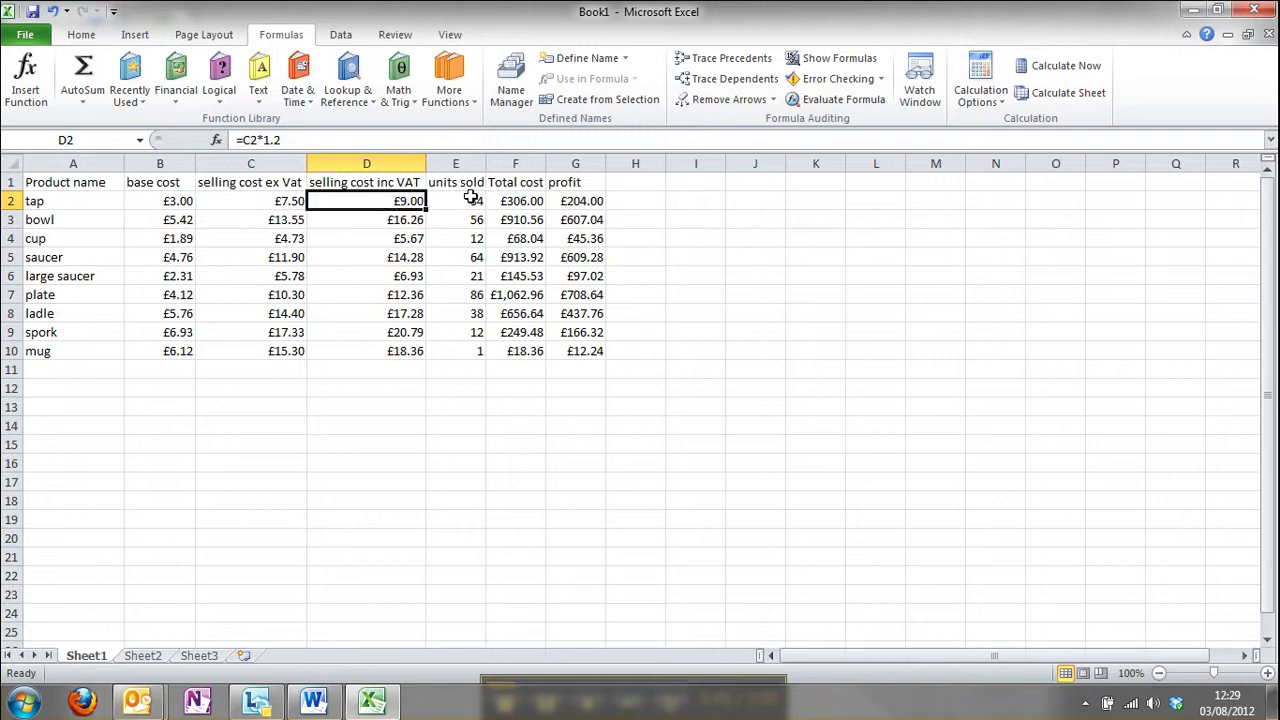
pyautogui.click(512, 204)
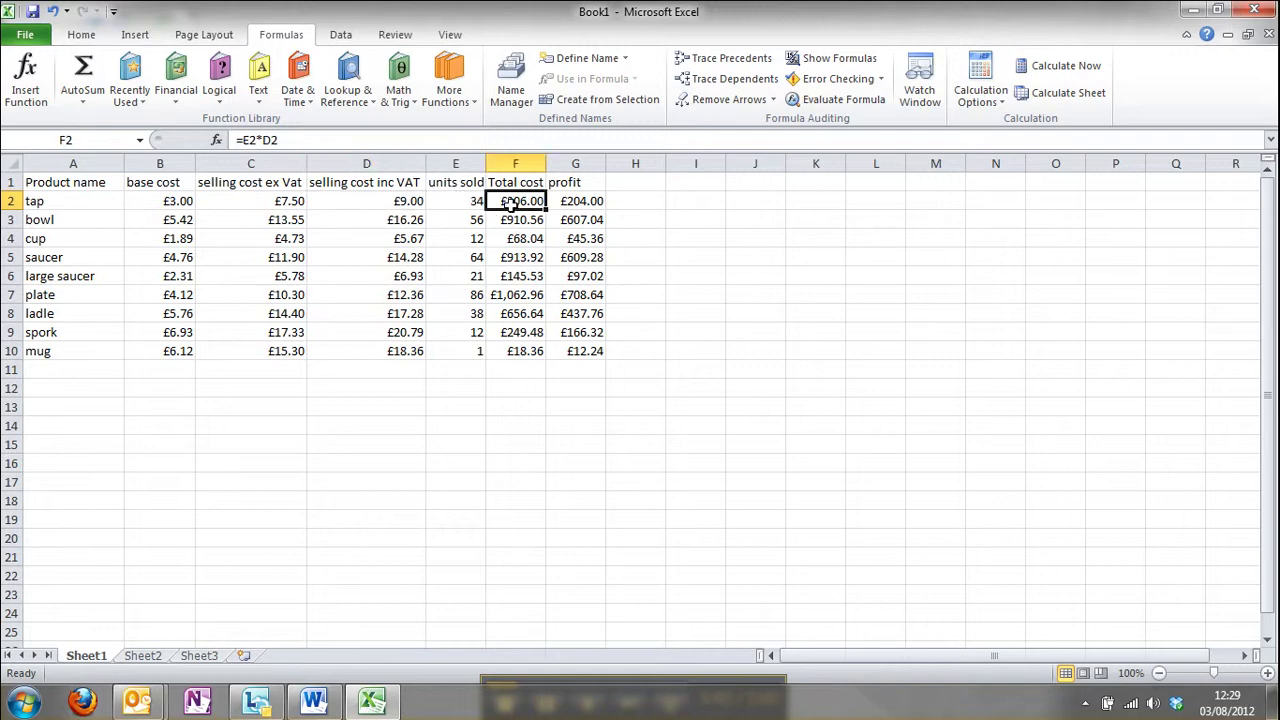
pyautogui.click(455, 201)
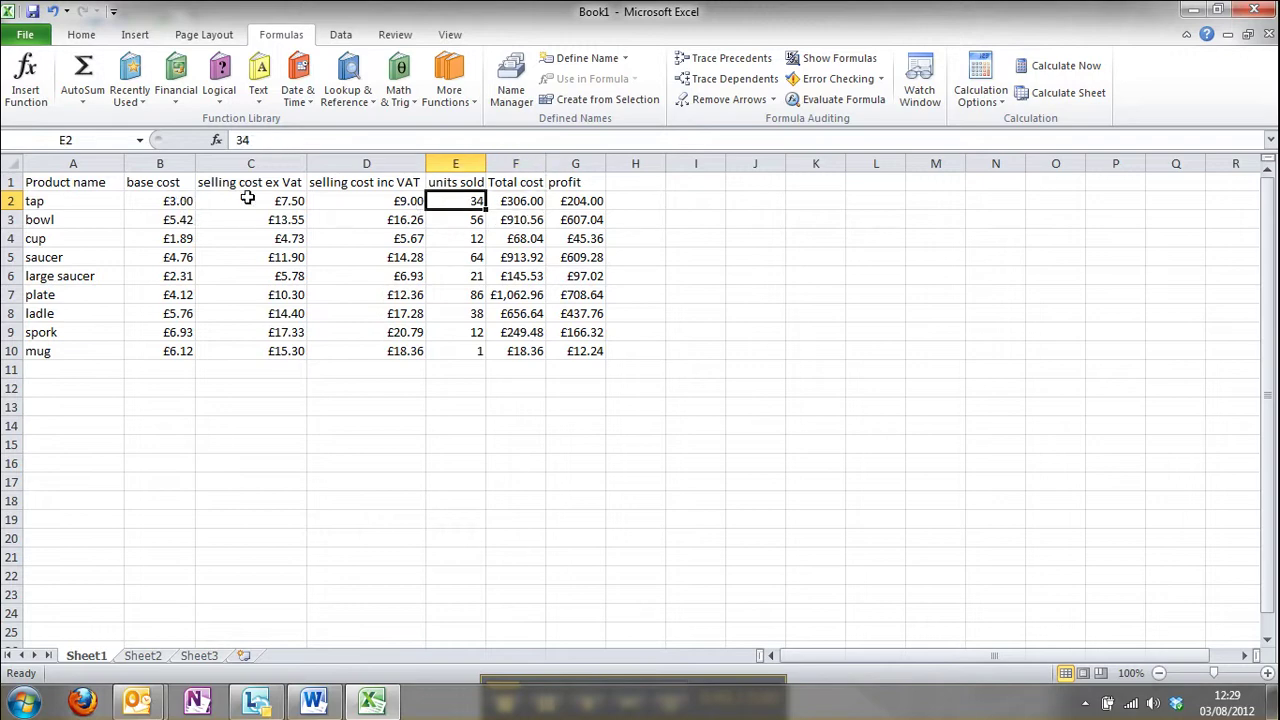
pyautogui.click(404, 200)
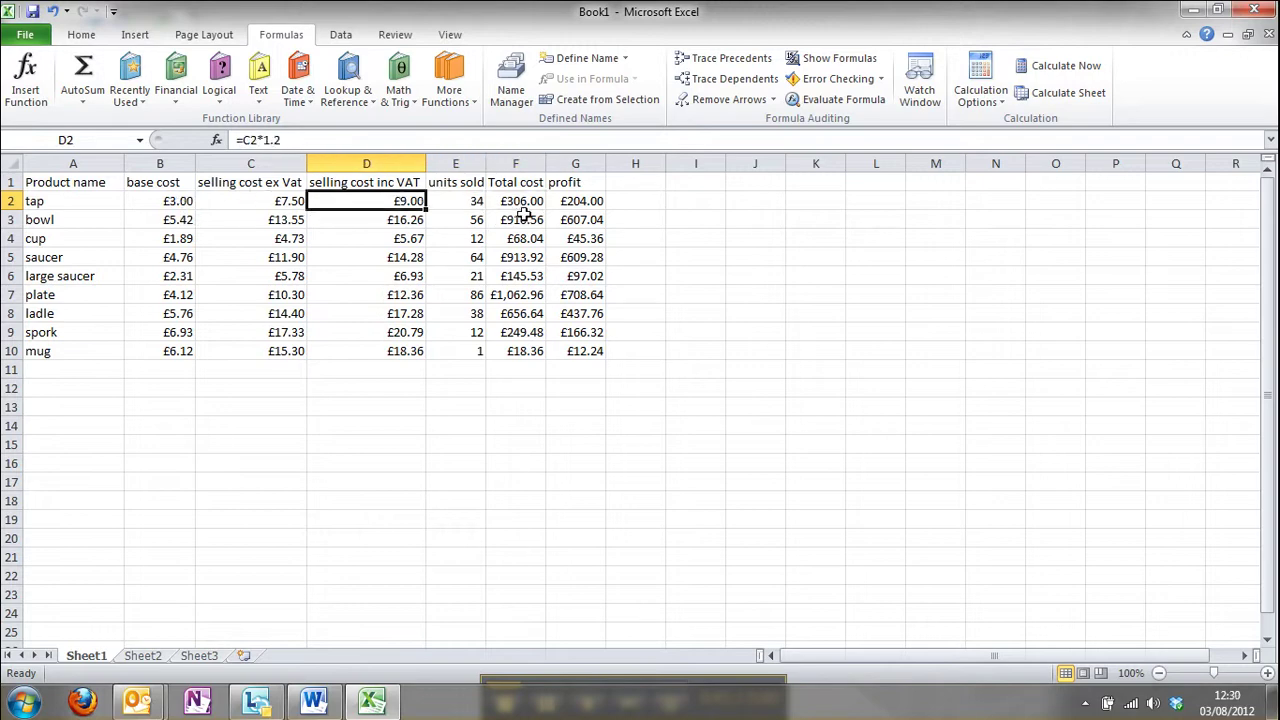
pyautogui.click(524, 204)
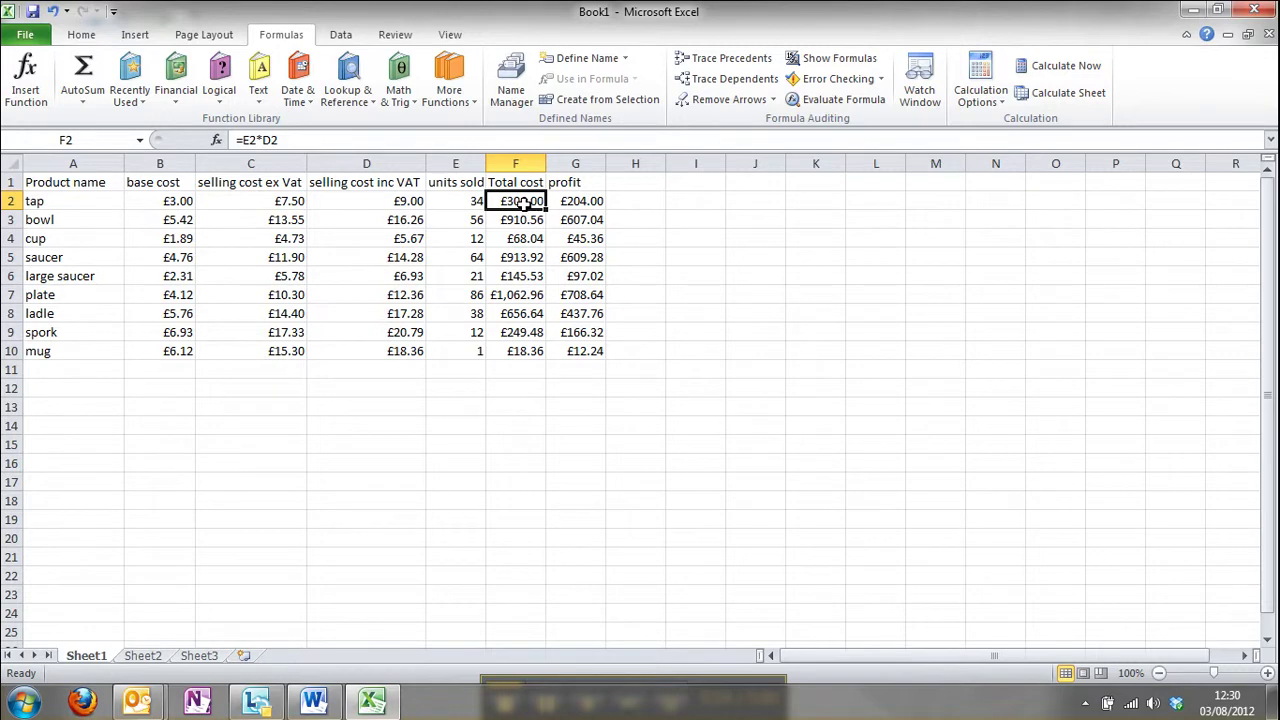
pyautogui.click(566, 202)
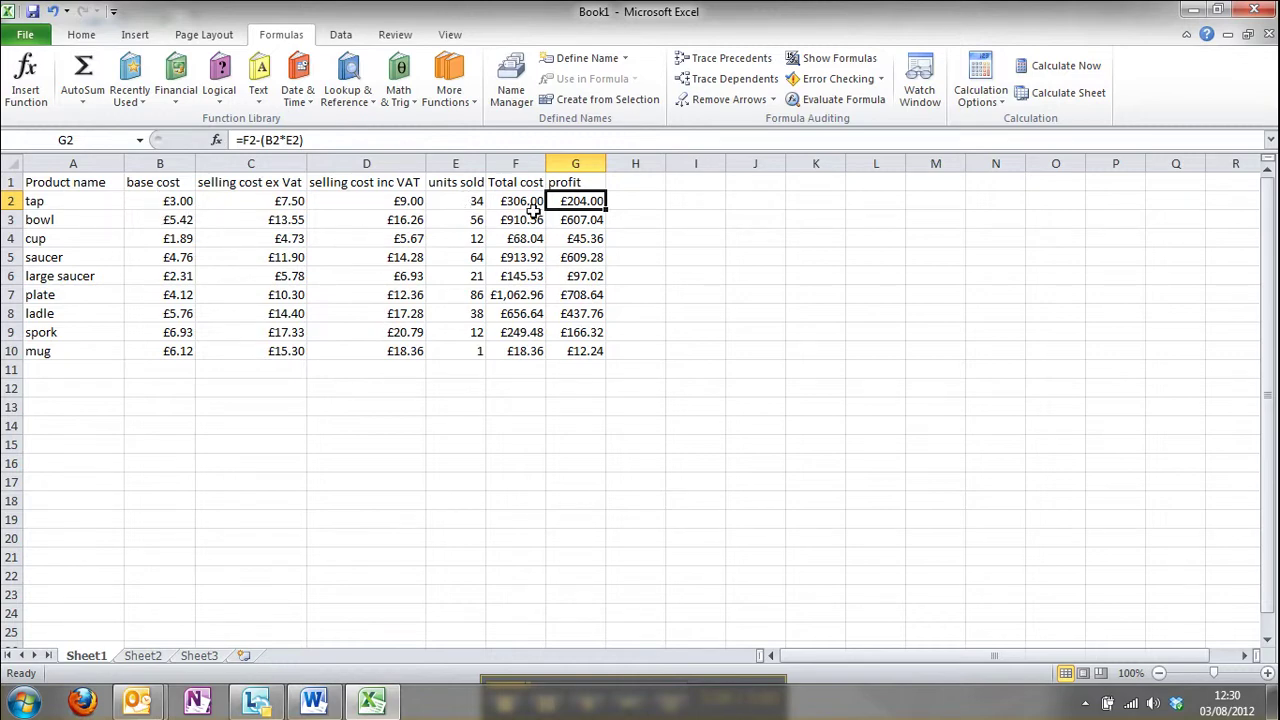
pyautogui.click(617, 226)
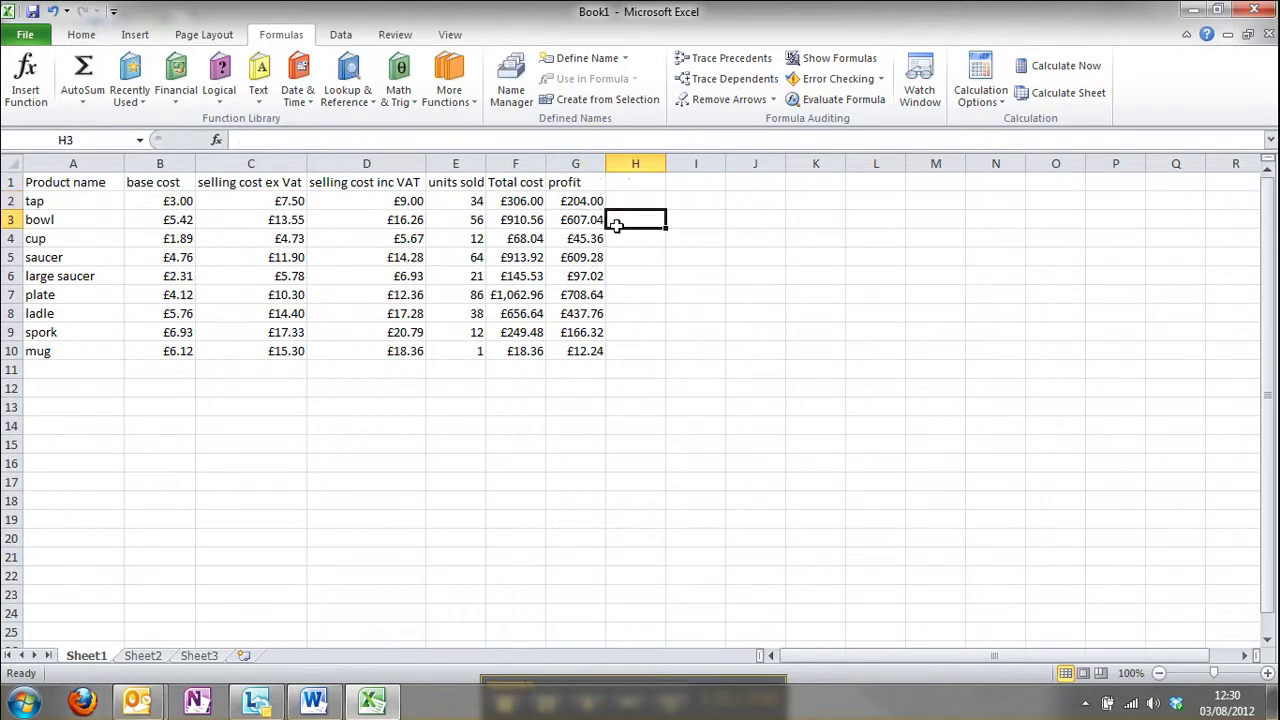
pyautogui.click(681, 224)
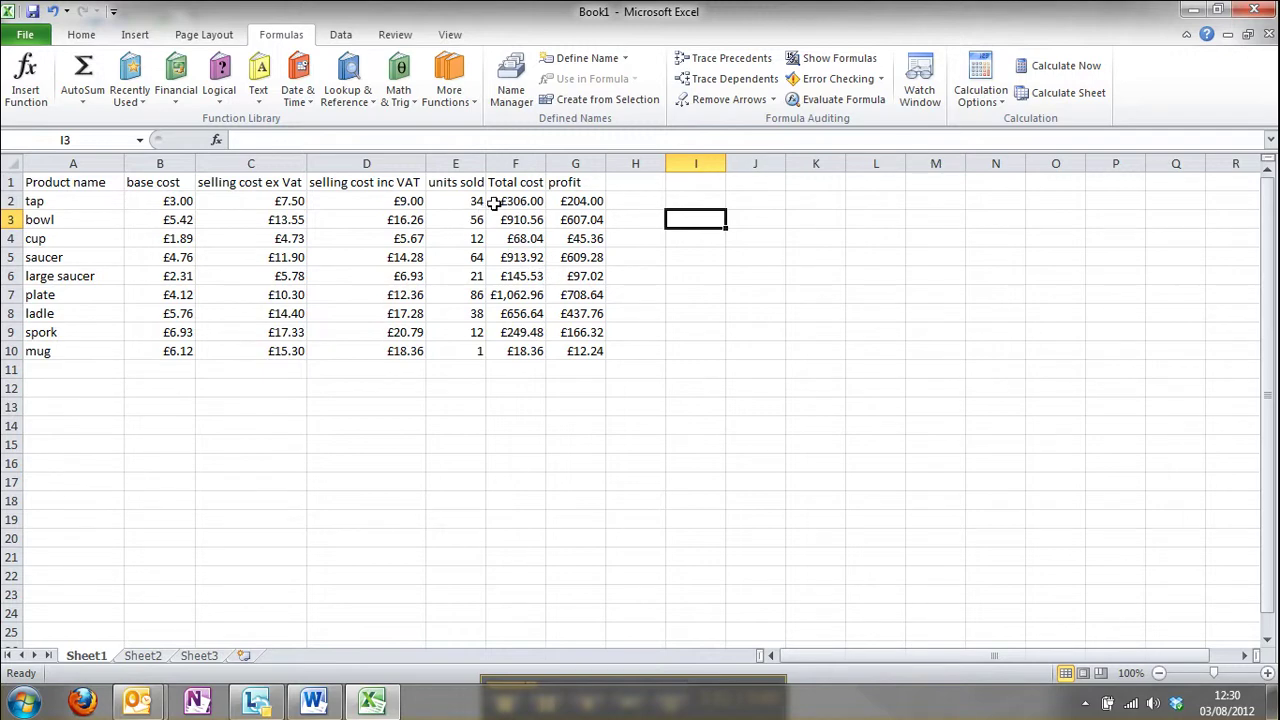
# - Insert a plain doughnut chart of the units sold in E2:E10 and place it beside the table, clear of the data
pyautogui.moveTo(466, 202); pyautogui.dragTo(454, 348)
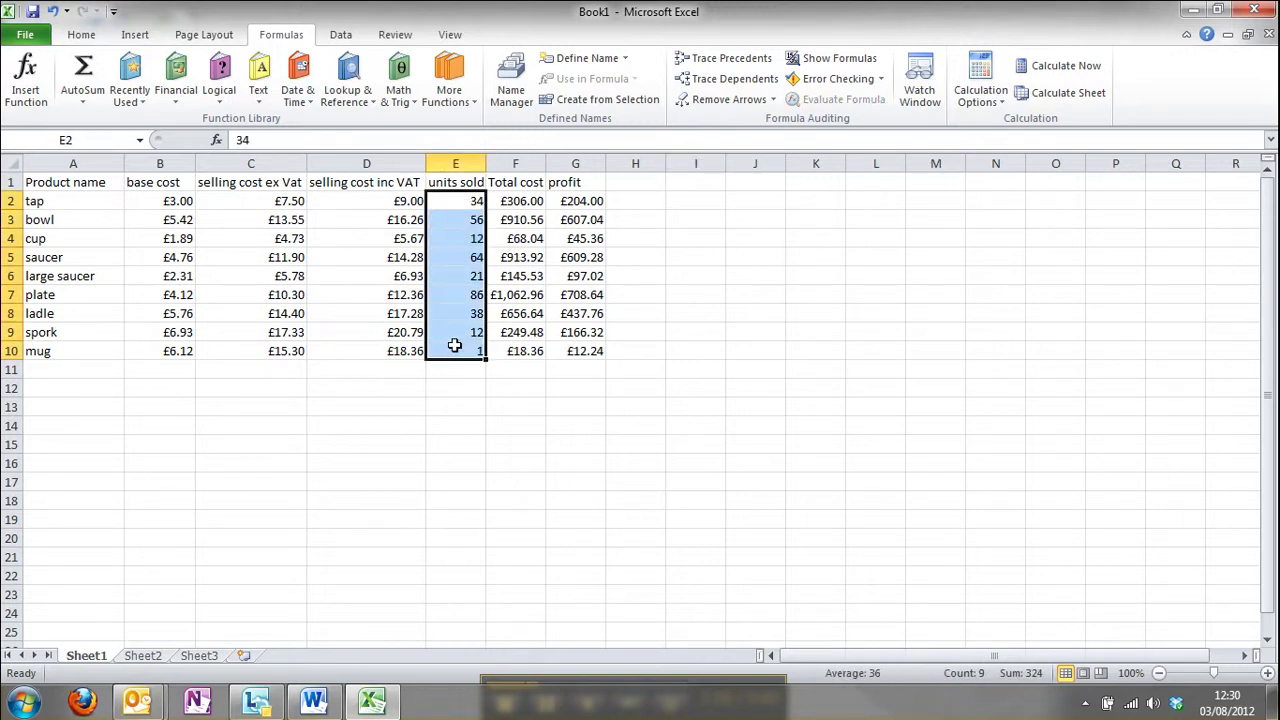
pyautogui.click(140, 36)
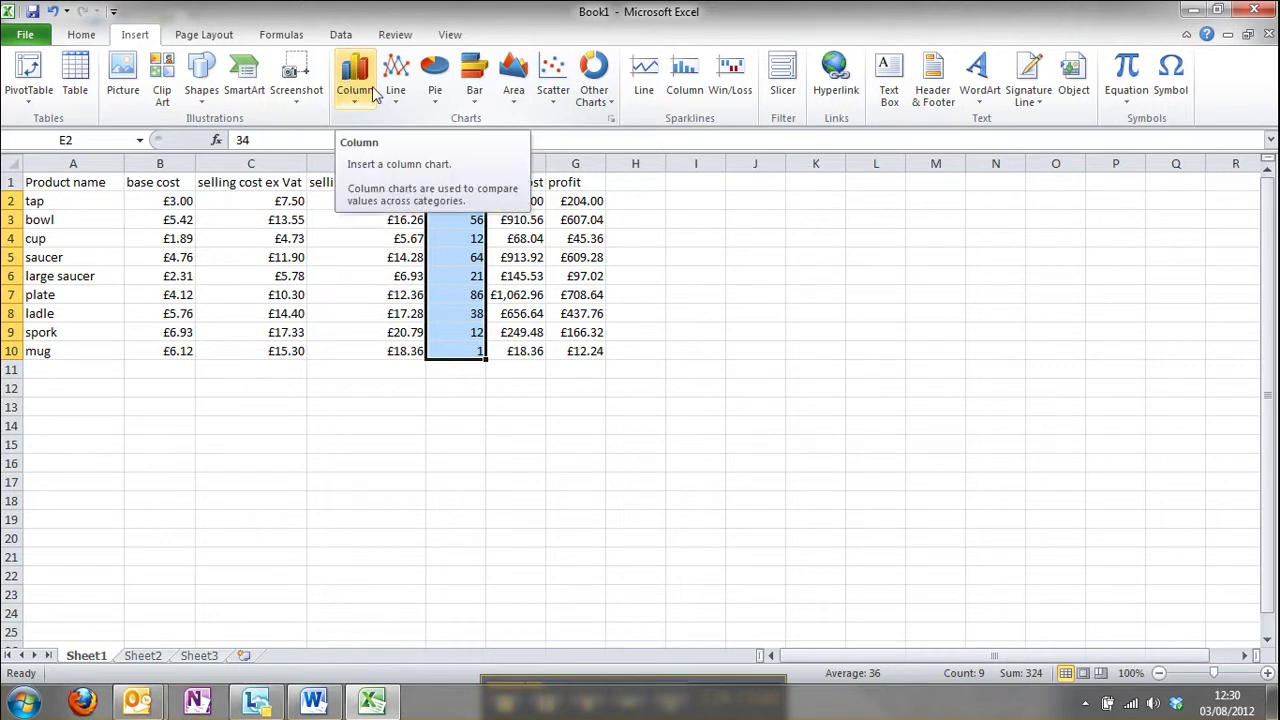
pyautogui.click(594, 92)
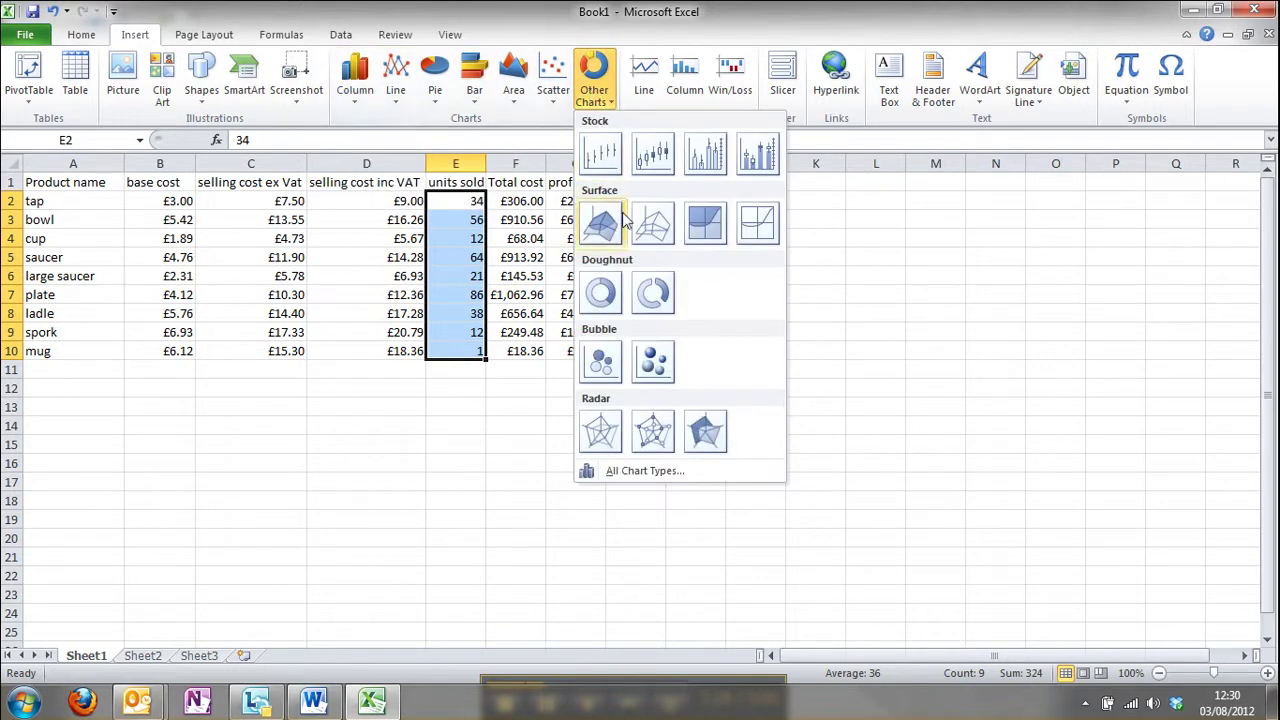
pyautogui.click(601, 292)
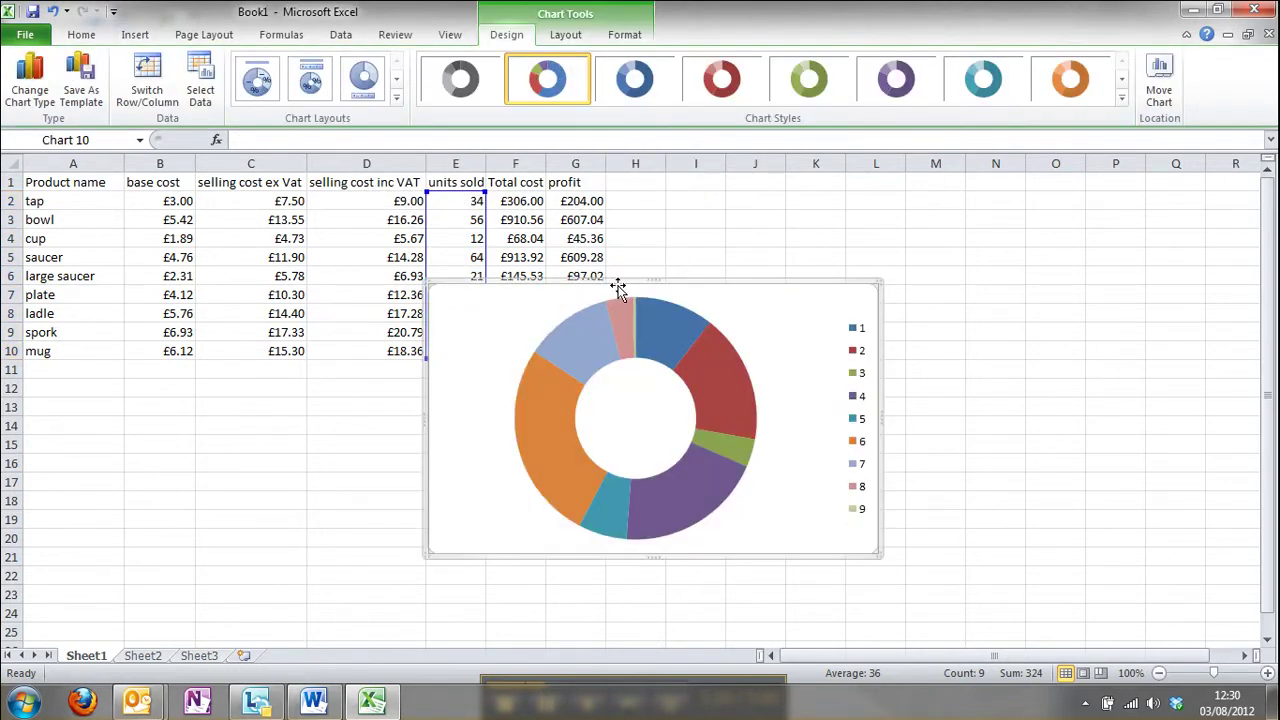
pyautogui.moveTo(769, 280); pyautogui.dragTo(1021, 228)
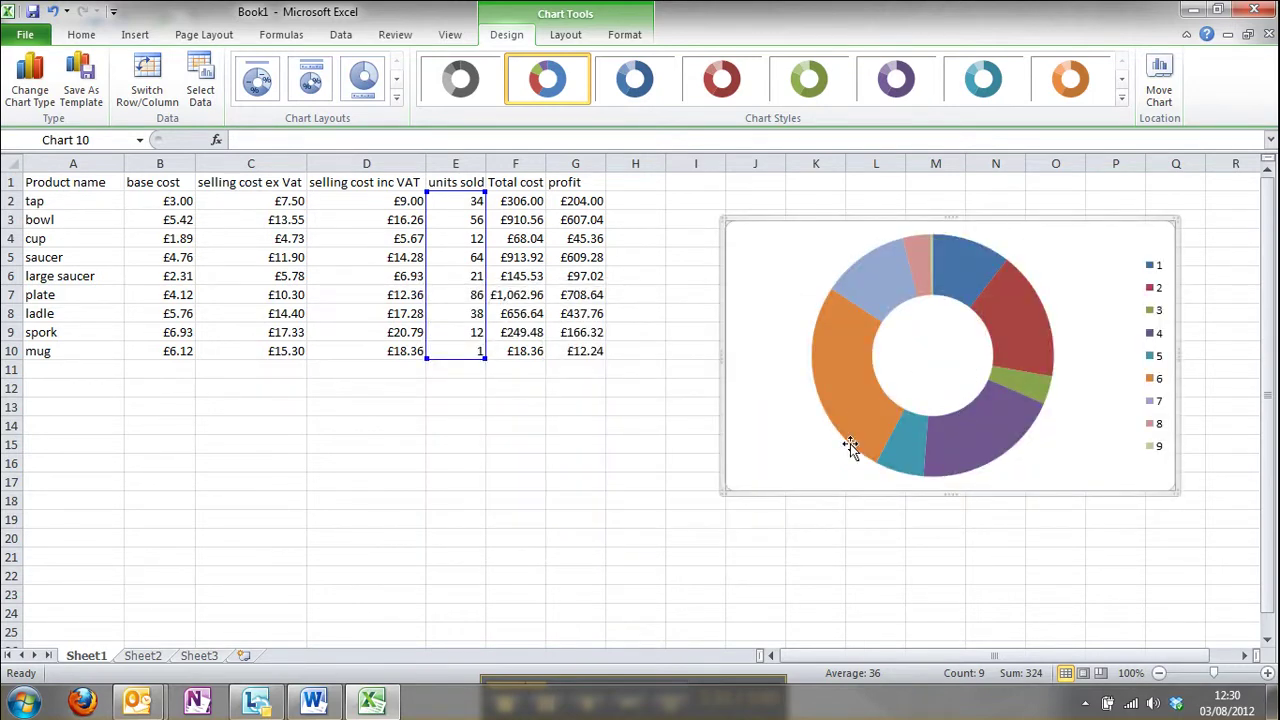
# - Set the doughnut chart's category axis labels to the product names in A2:A10
pyautogui.rightClick(769, 279)
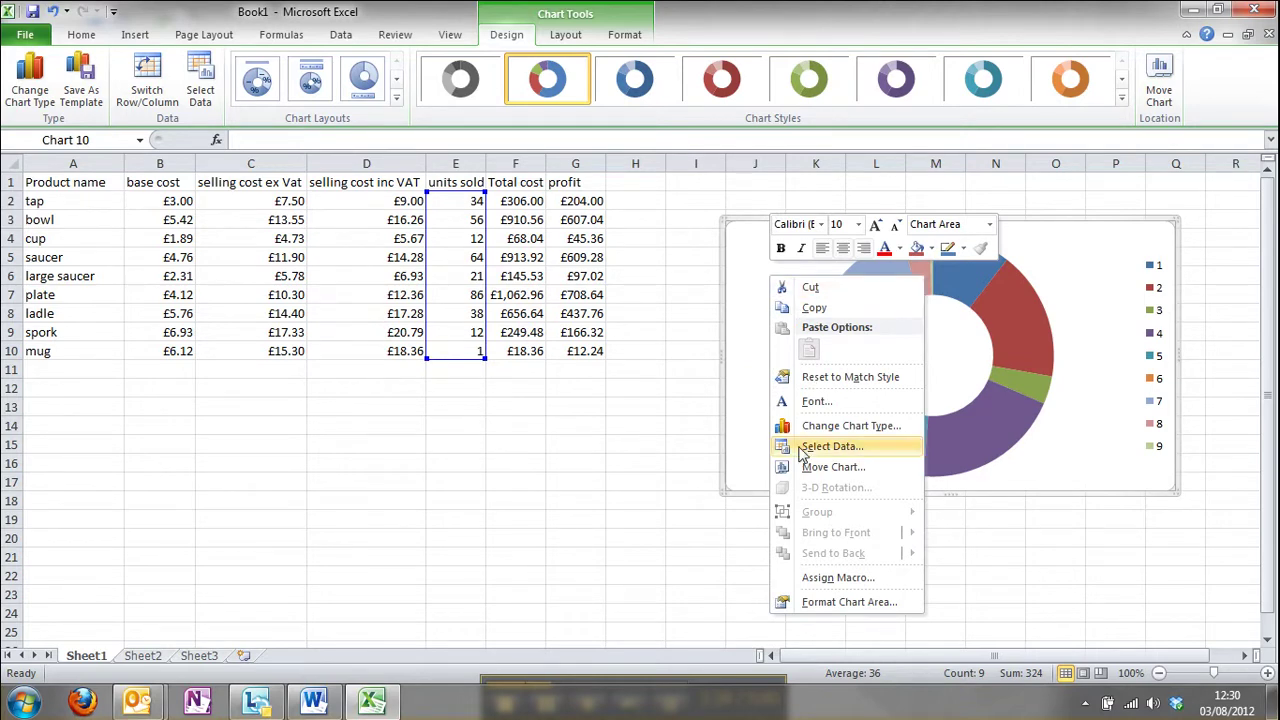
pyautogui.click(830, 450)
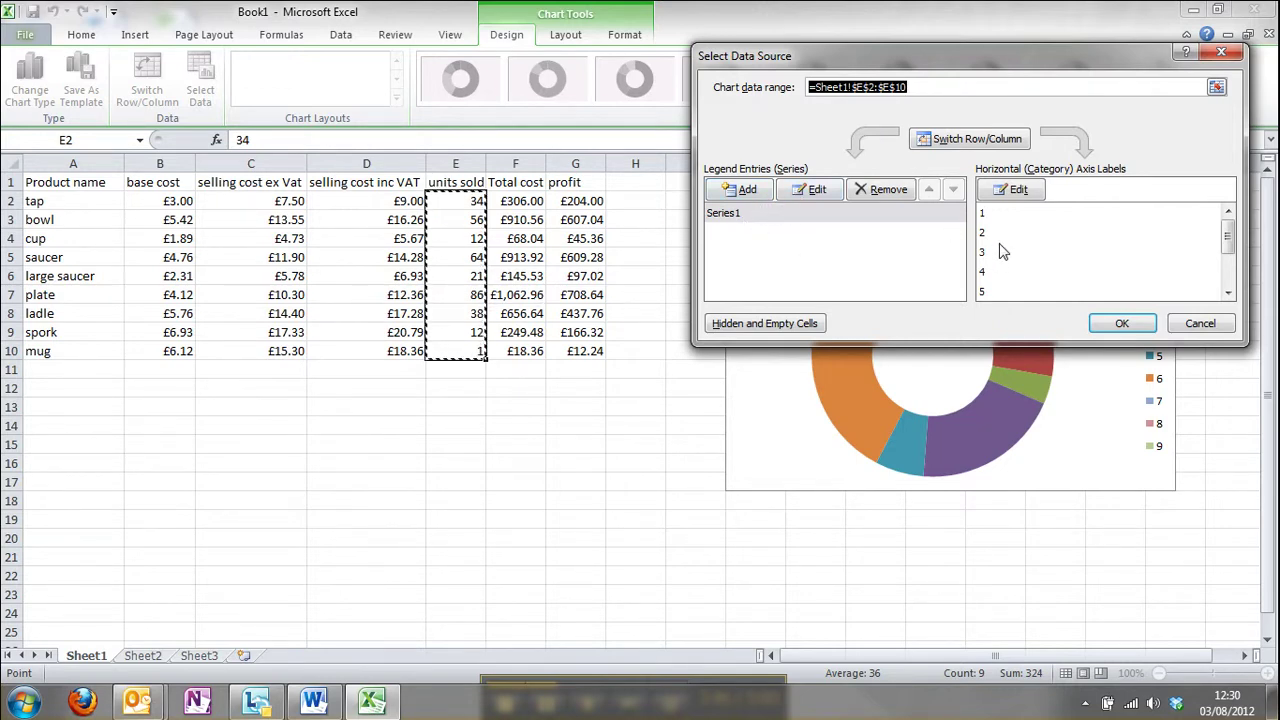
pyautogui.click(1012, 190)
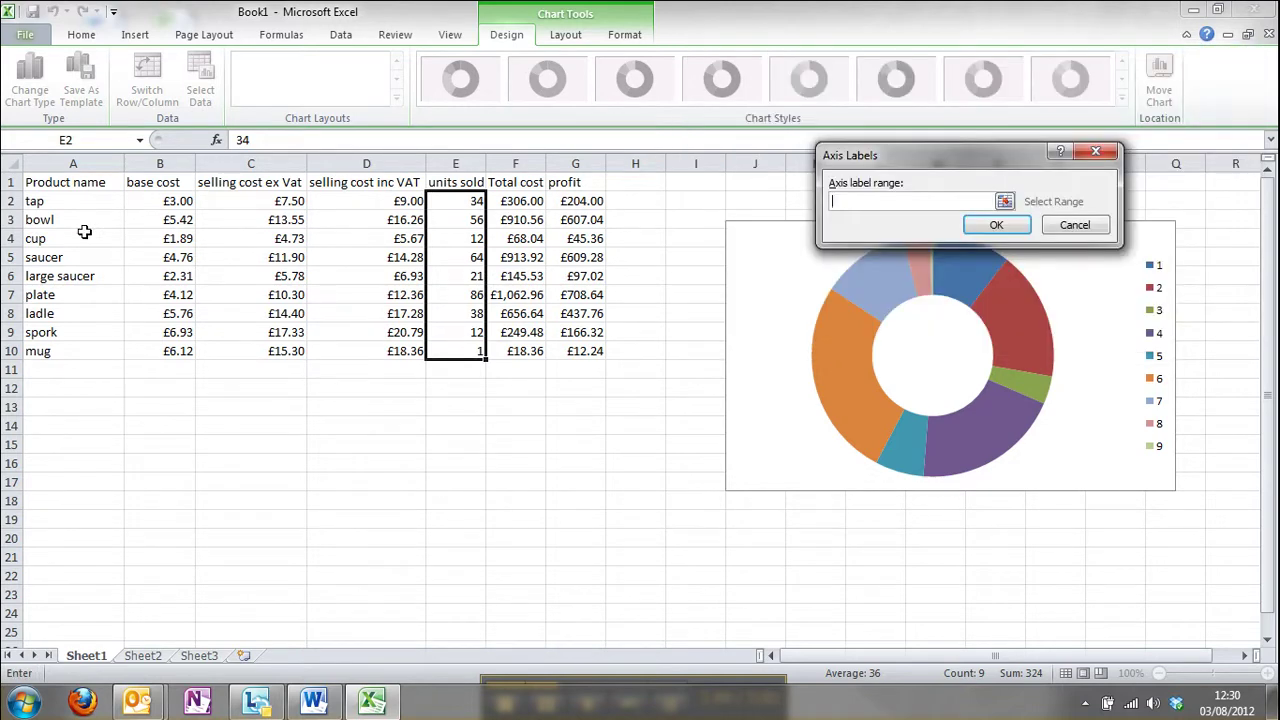
pyautogui.moveTo(72, 207); pyautogui.dragTo(78, 346)
pyautogui.press('Return')
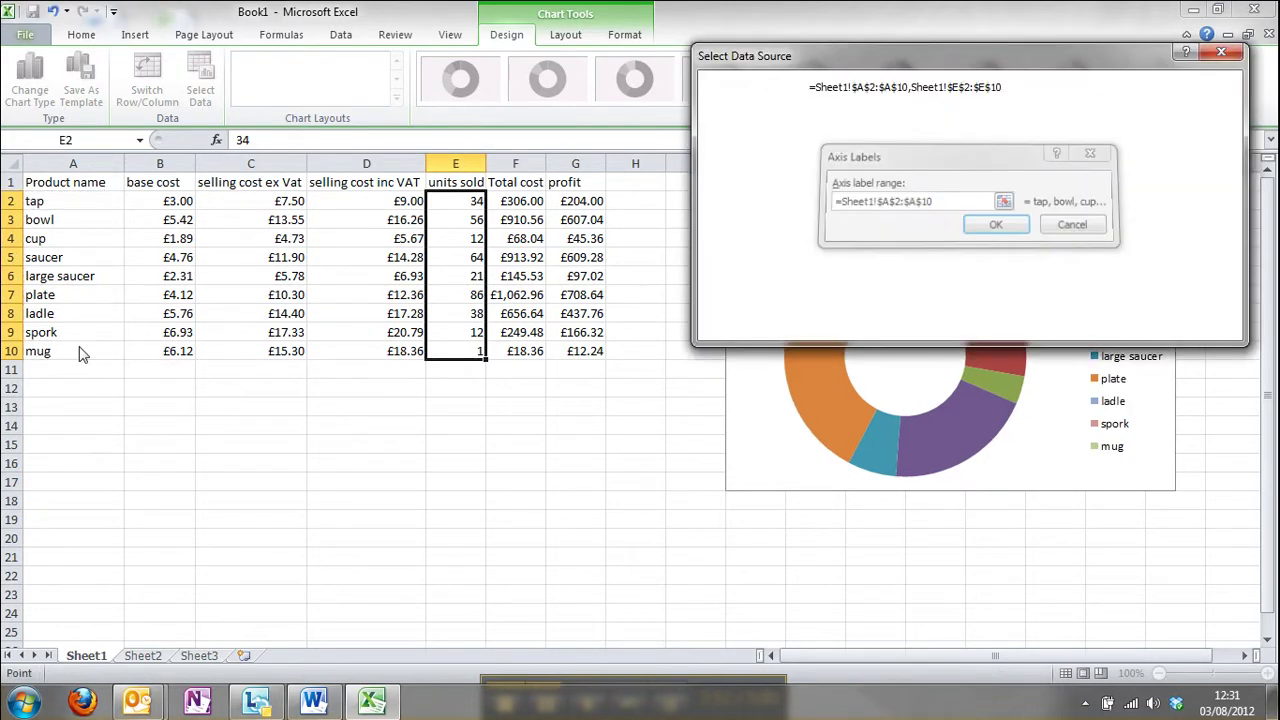
# - Name the doughnut chart's series from header cell E1 and apply the data source changes
pyautogui.click(756, 212)
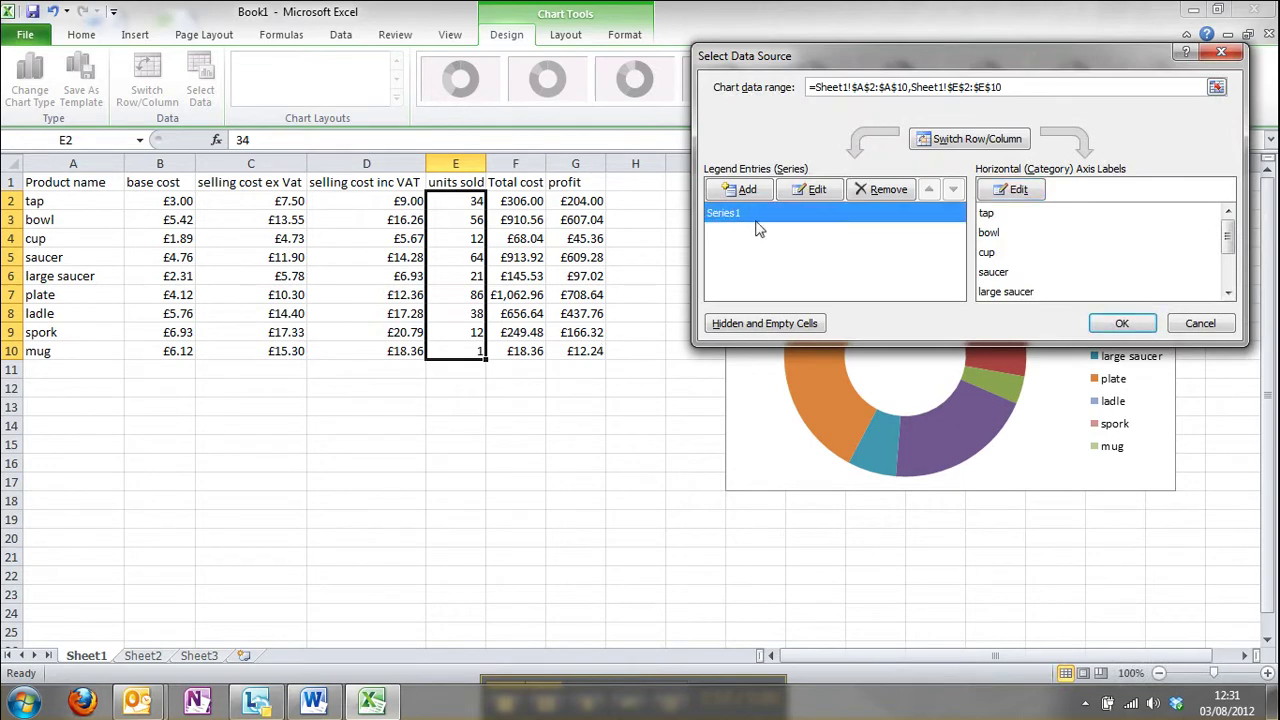
pyautogui.click(810, 190)
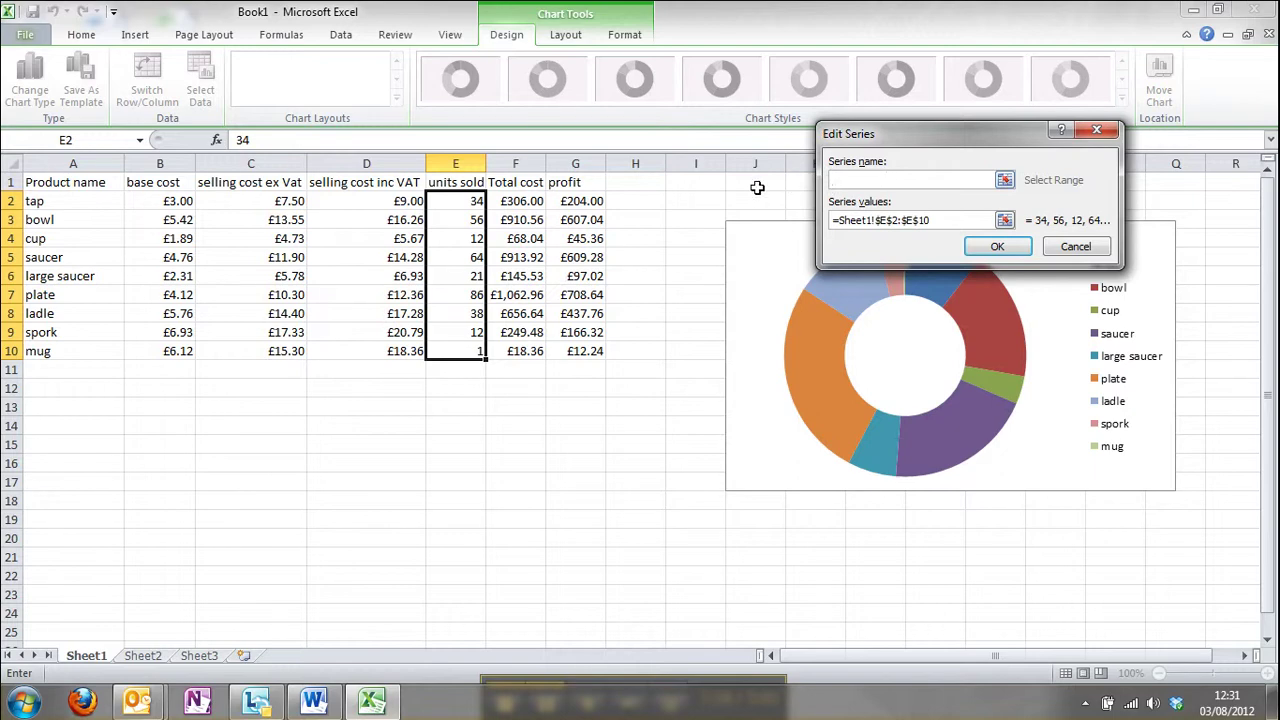
pyautogui.click(468, 182)
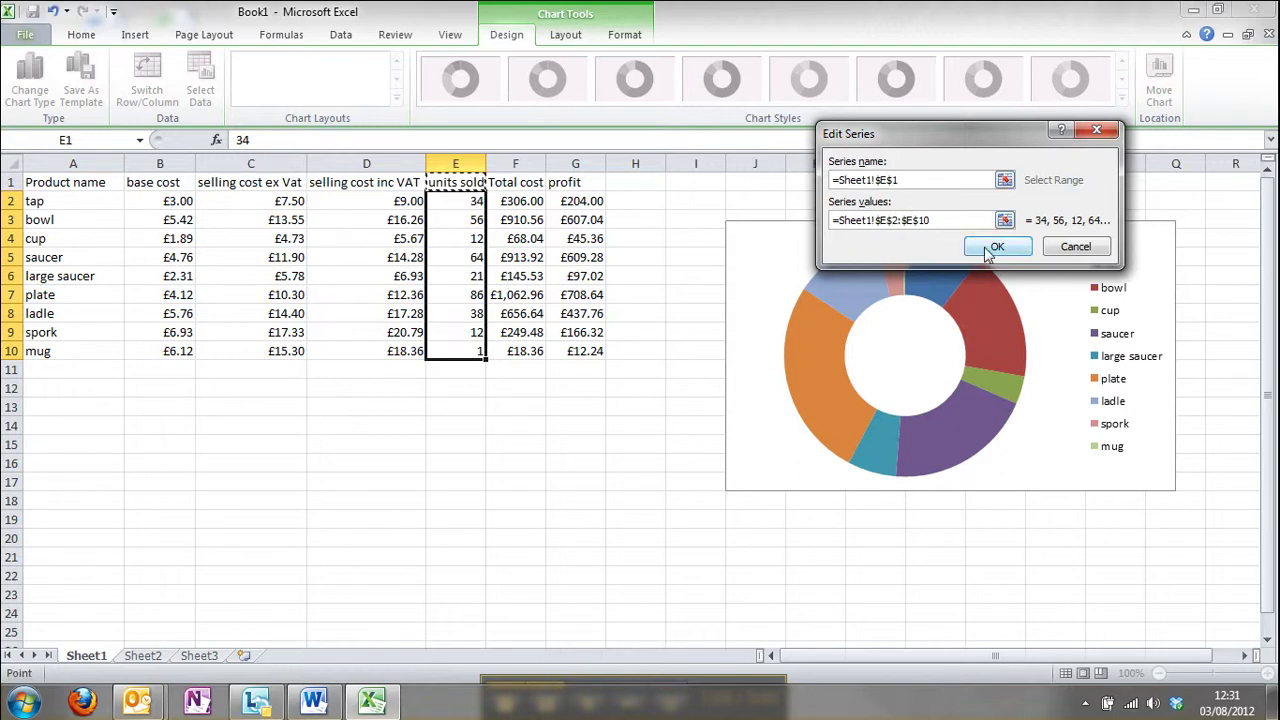
pyautogui.click(996, 247)
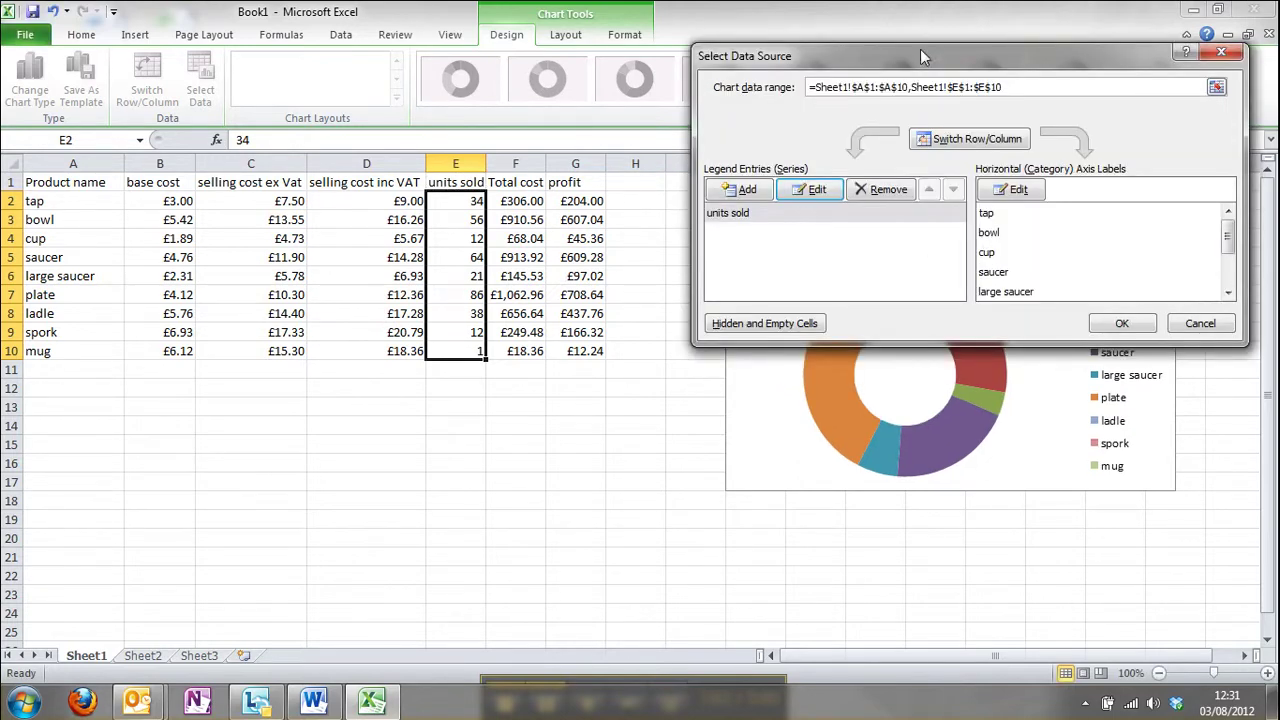
pyautogui.moveTo(920, 55); pyautogui.dragTo(343, 122)
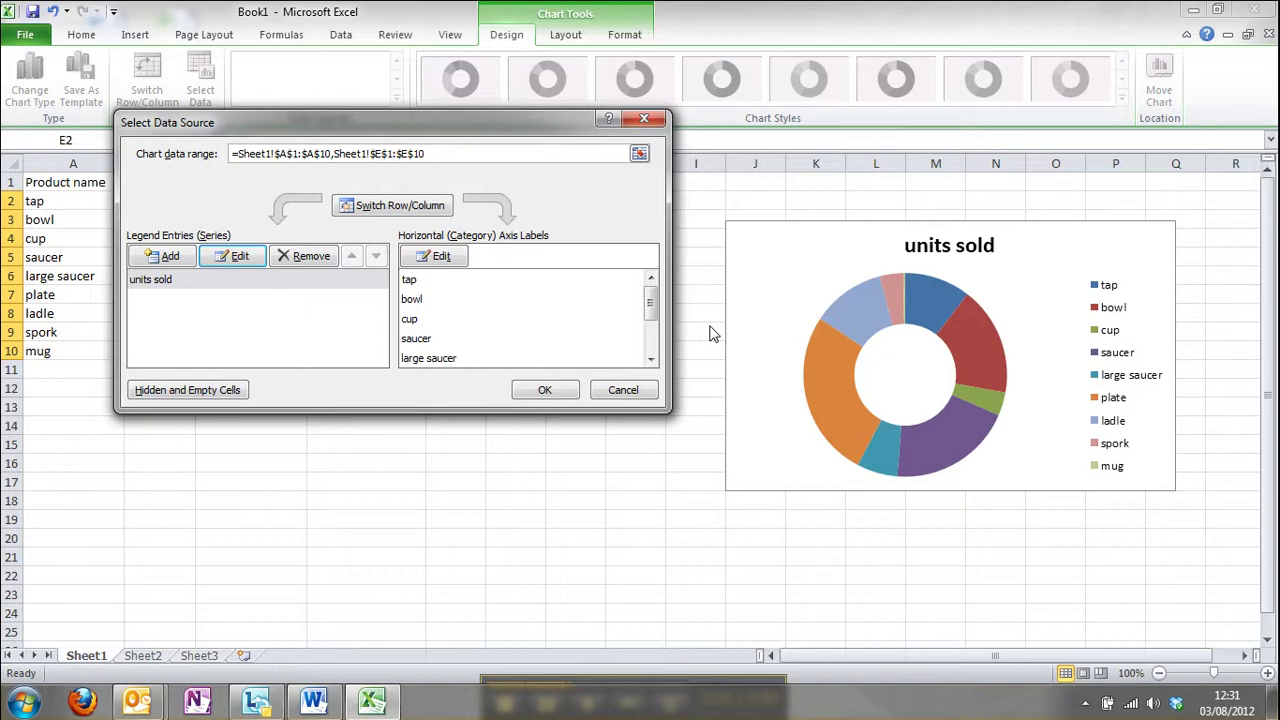
pyautogui.click(541, 392)
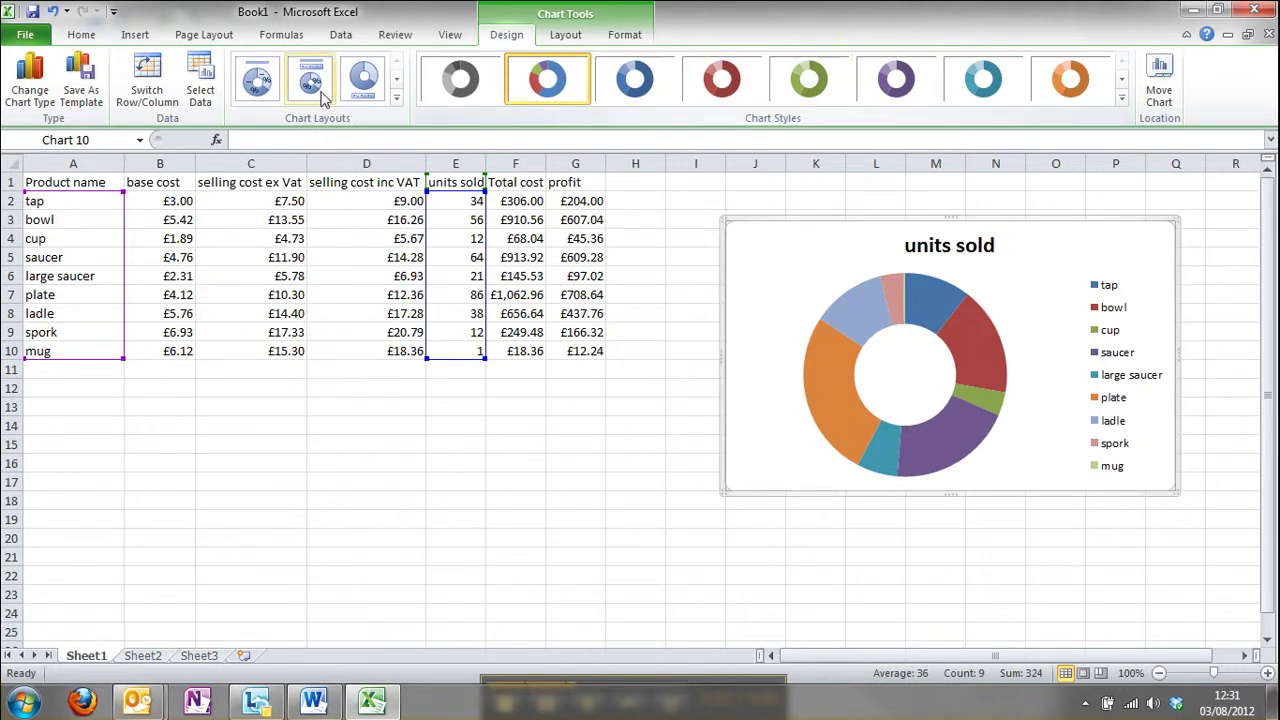
pyautogui.rightClick(789, 279)
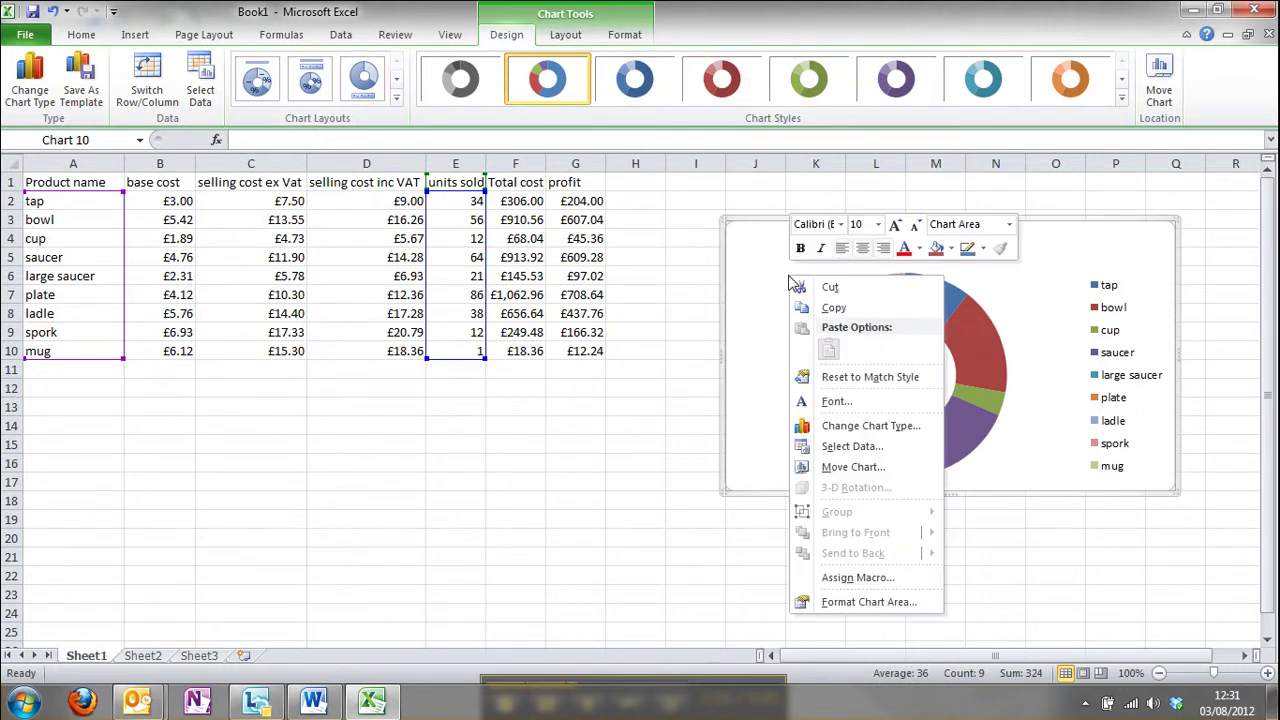
pyautogui.click(869, 377)
pyautogui.rightClick(776, 273)
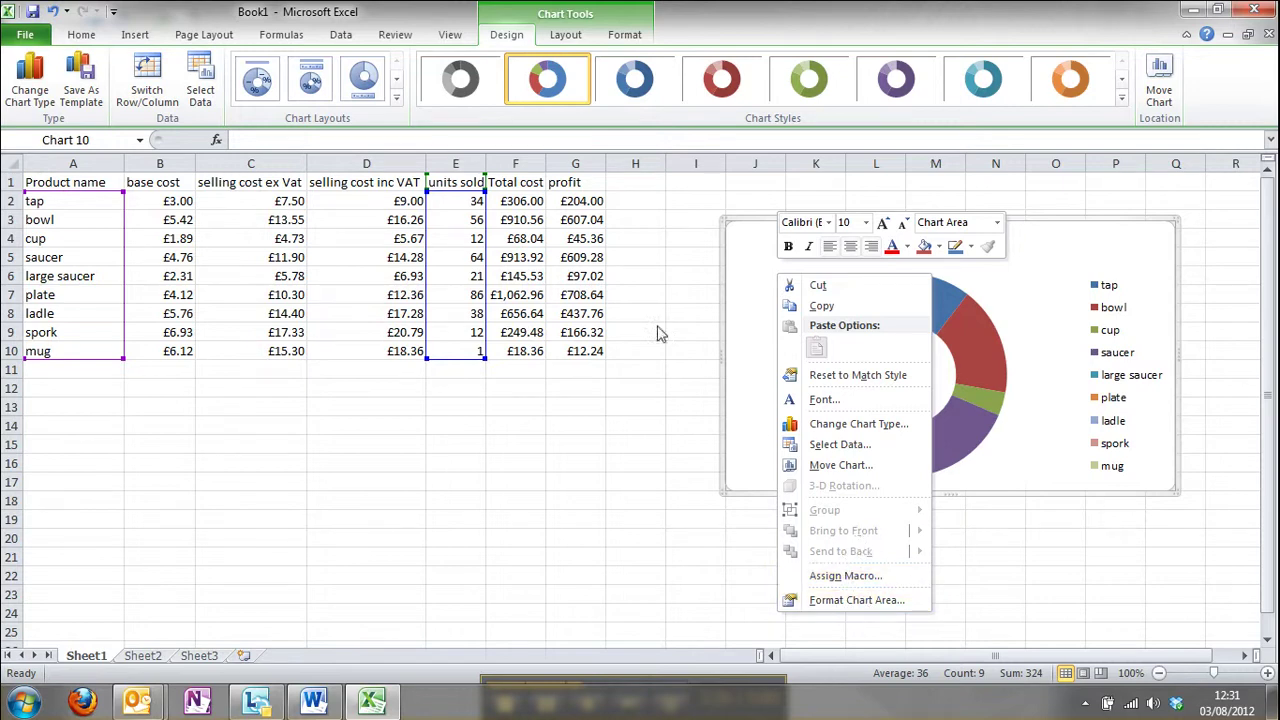
pyautogui.click(731, 328)
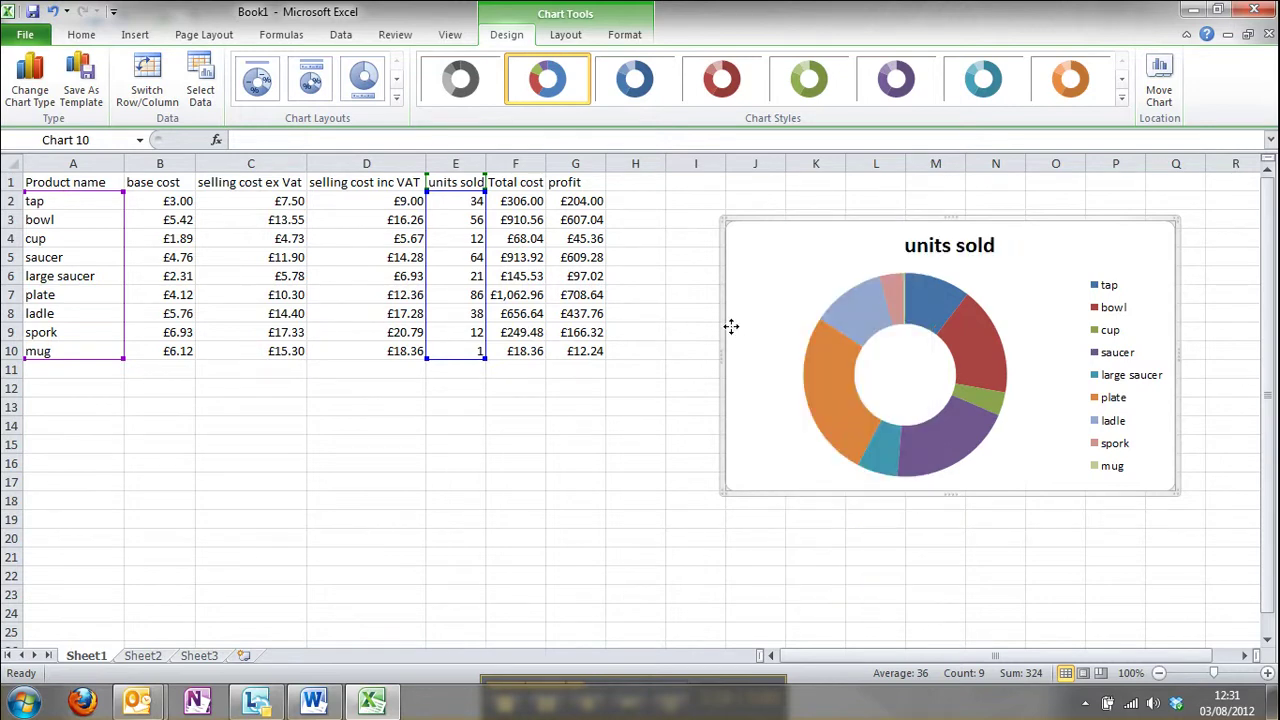
# - Move the units sold chart down so that it starts at about row 11
pyautogui.moveTo(731, 328); pyautogui.dragTo(628, 478)
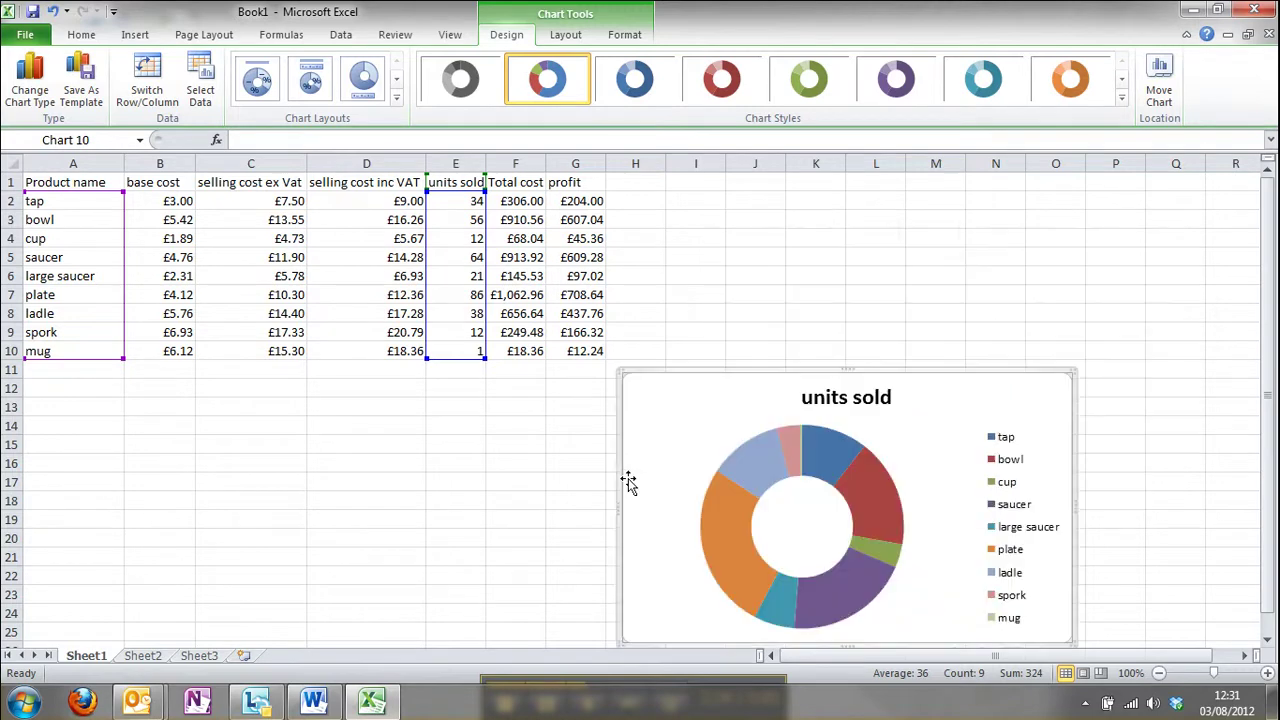
# - Insert a 3-D clustered column chart of total cost and profit in F2:G10 and place it beside the table, clear of the data
pyautogui.click(509, 201)
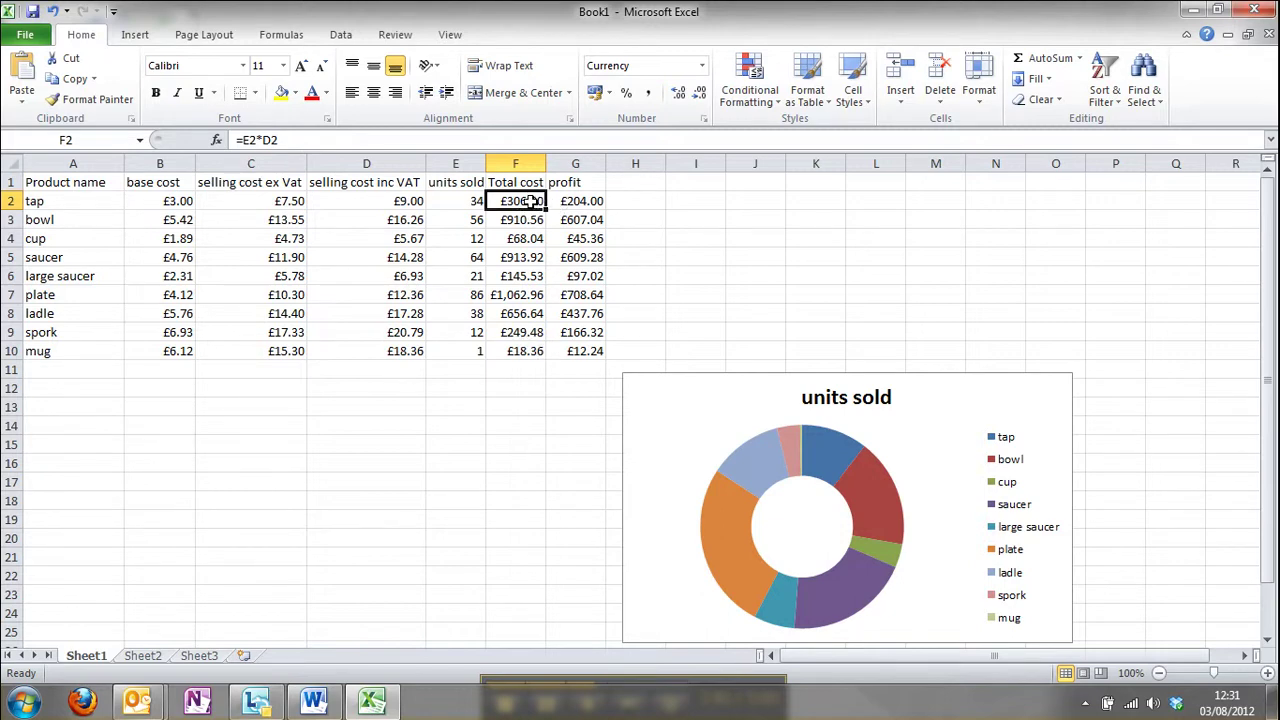
pyautogui.moveTo(530, 201); pyautogui.dragTo(570, 351)
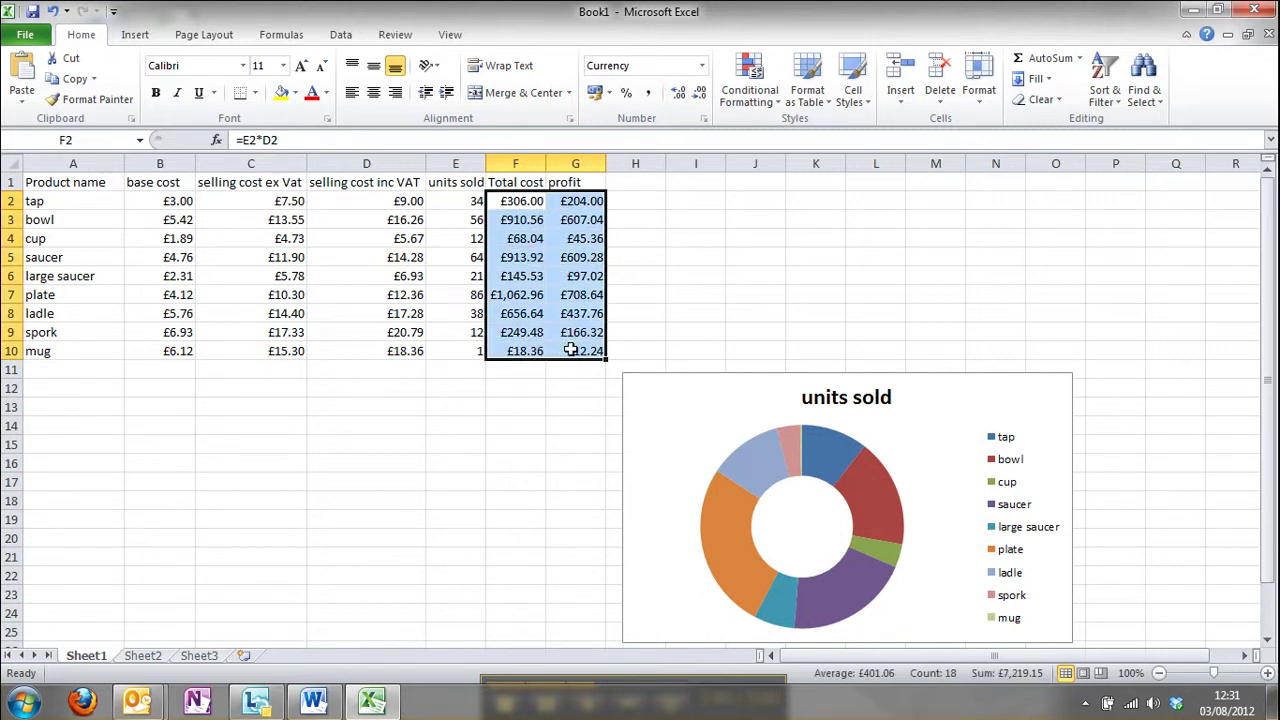
pyautogui.click(135, 35)
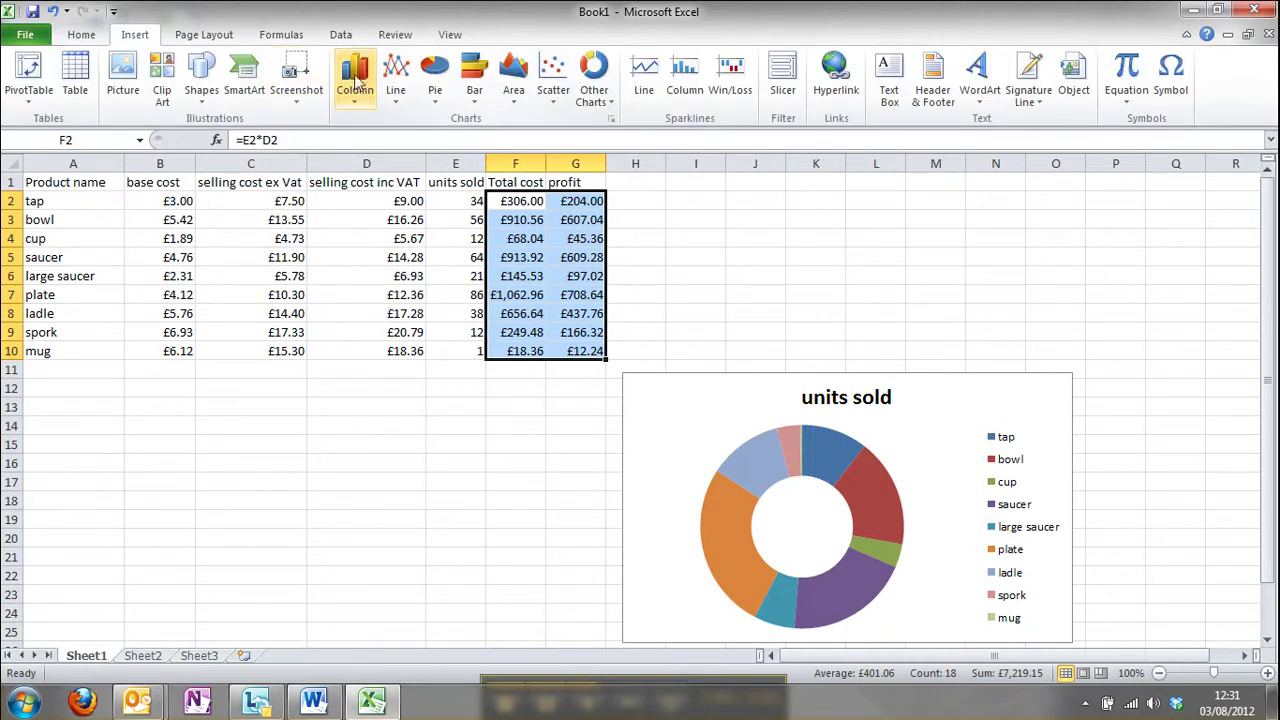
pyautogui.click(356, 80)
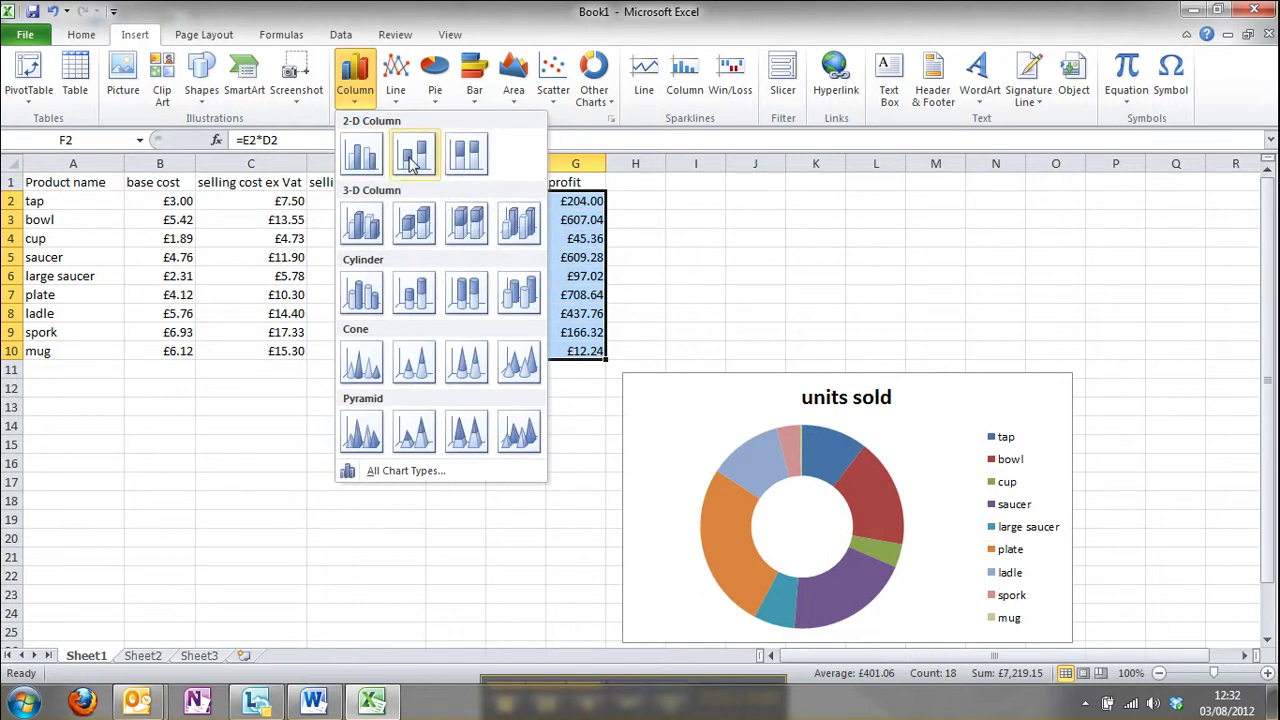
pyautogui.click(370, 226)
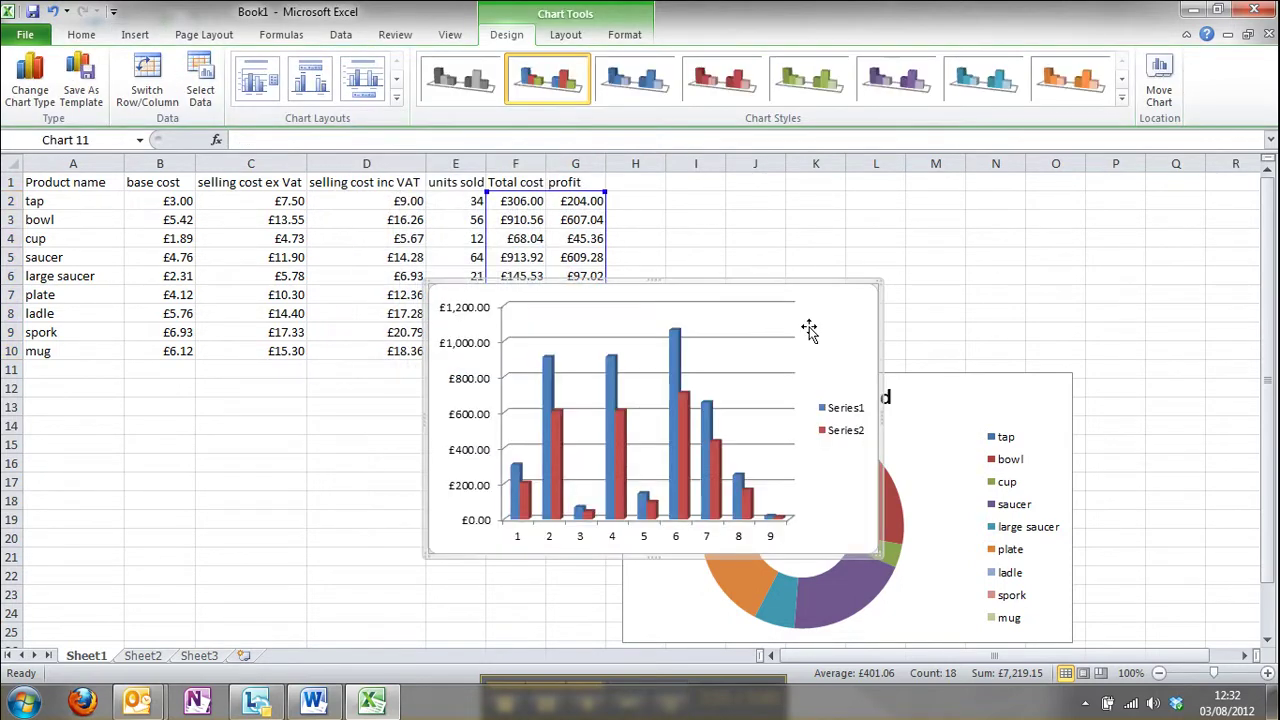
pyautogui.moveTo(772, 270); pyautogui.dragTo(975, 218)
# - Set the column chart's horizontal category axis labels to the product names in A2:A10
pyautogui.rightClick(1047, 248)
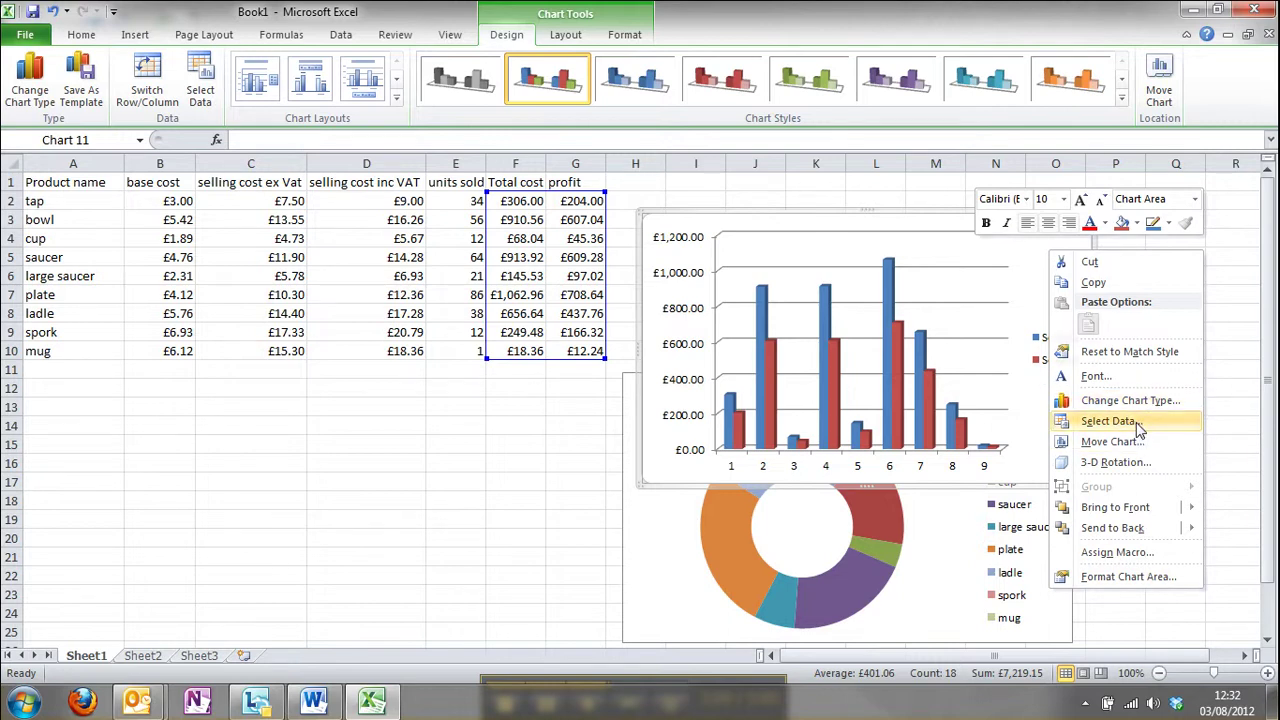
pyautogui.click(1110, 421)
pyautogui.click(462, 264)
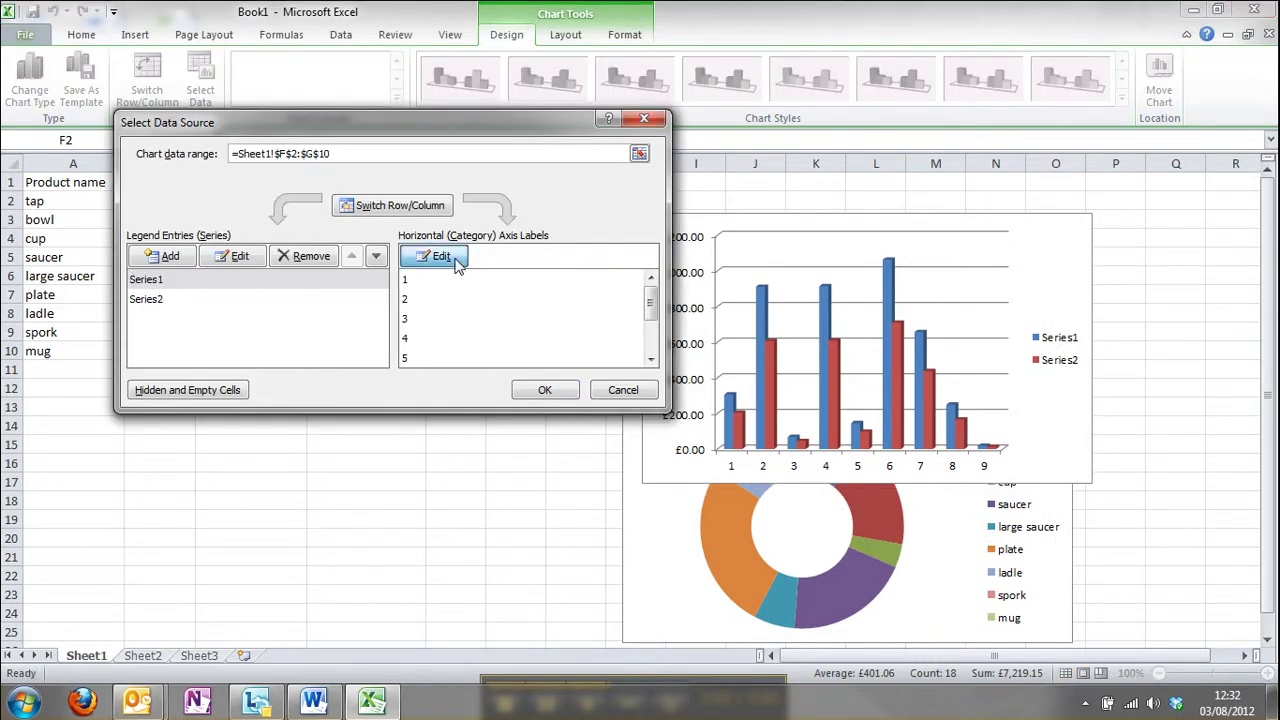
pyautogui.moveTo(66, 201); pyautogui.dragTo(92, 348)
pyautogui.click(397, 291)
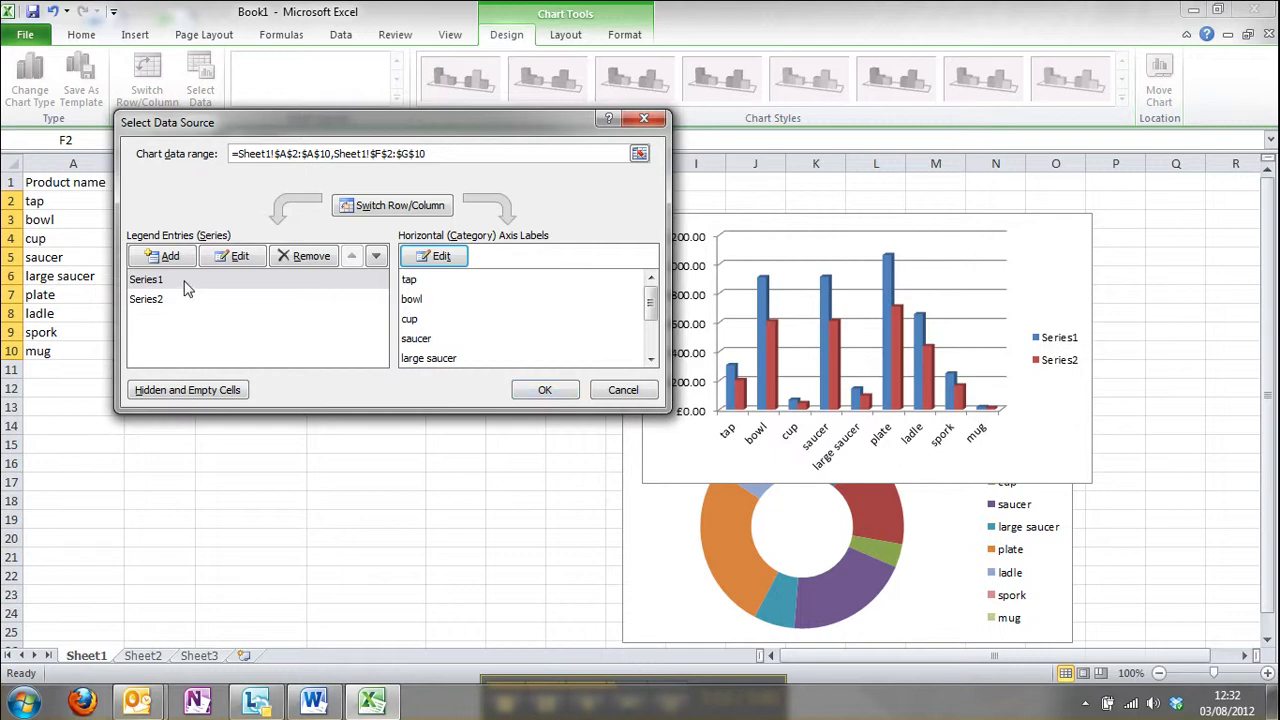
# - Try to name the column chart's first series from both header cells F1:G1
pyautogui.moveTo(278, 140); pyautogui.dragTo(850, 398)
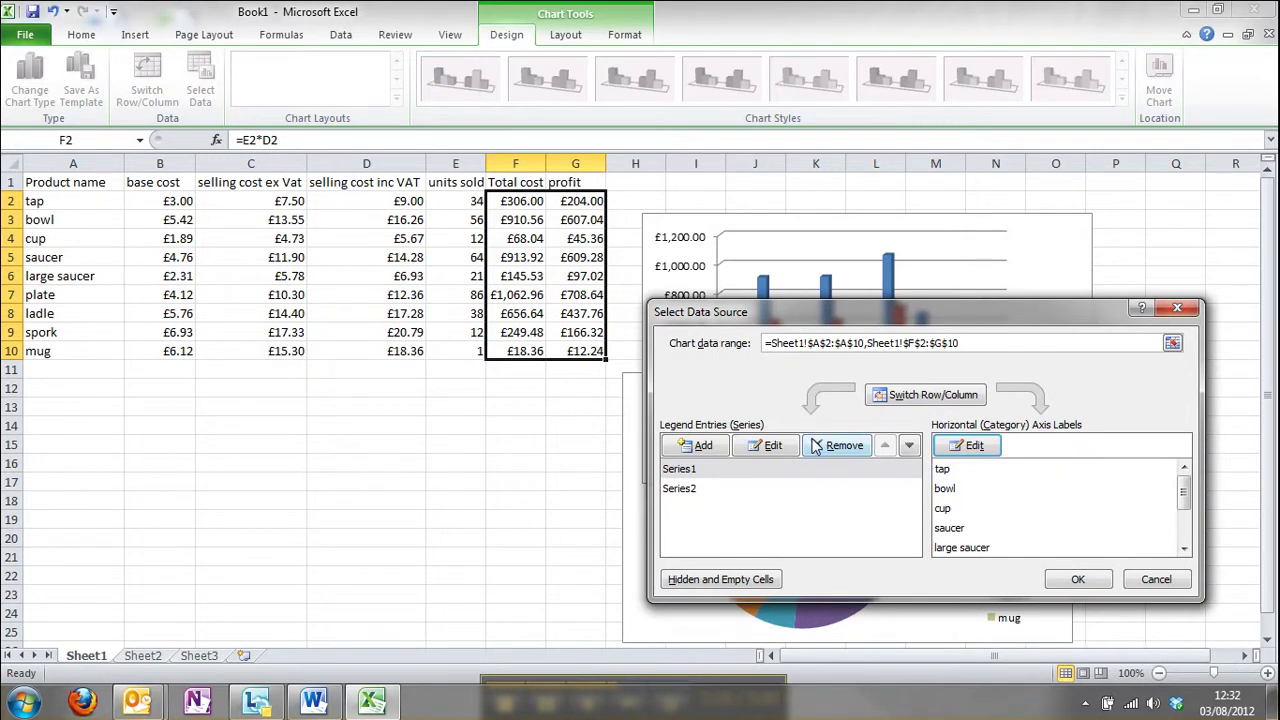
pyautogui.click(770, 448)
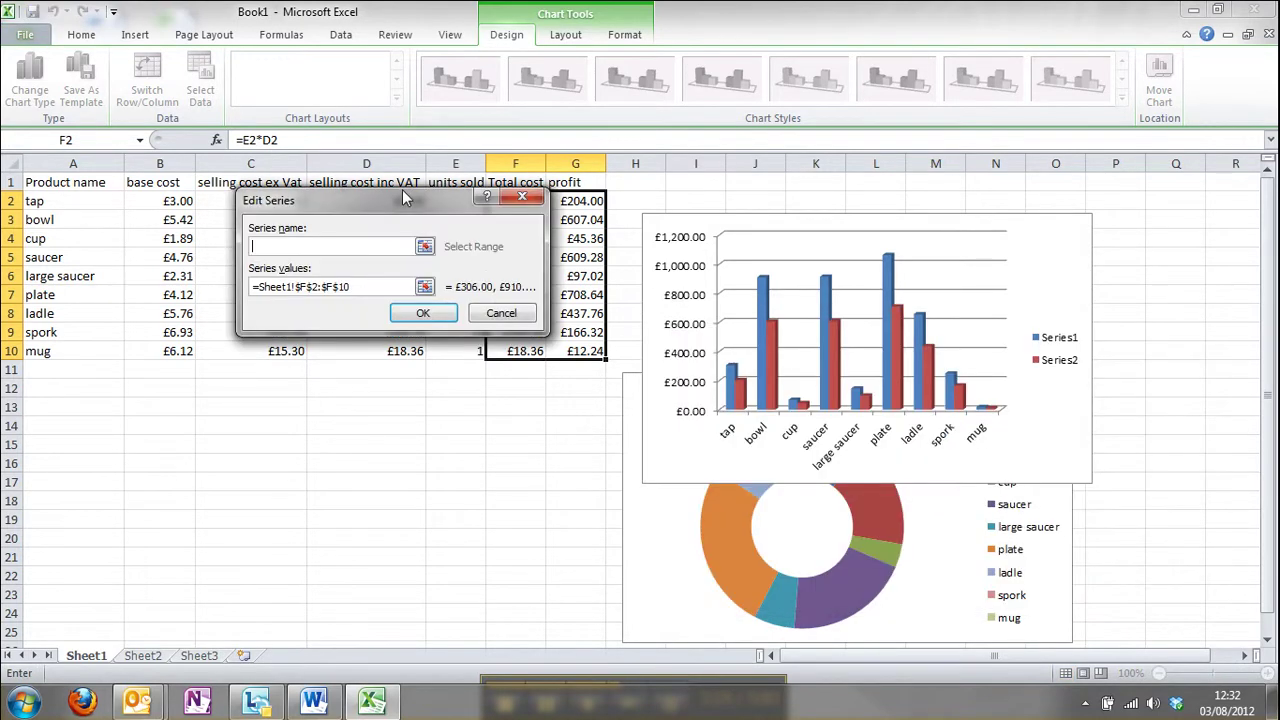
pyautogui.moveTo(402, 189); pyautogui.dragTo(370, 235)
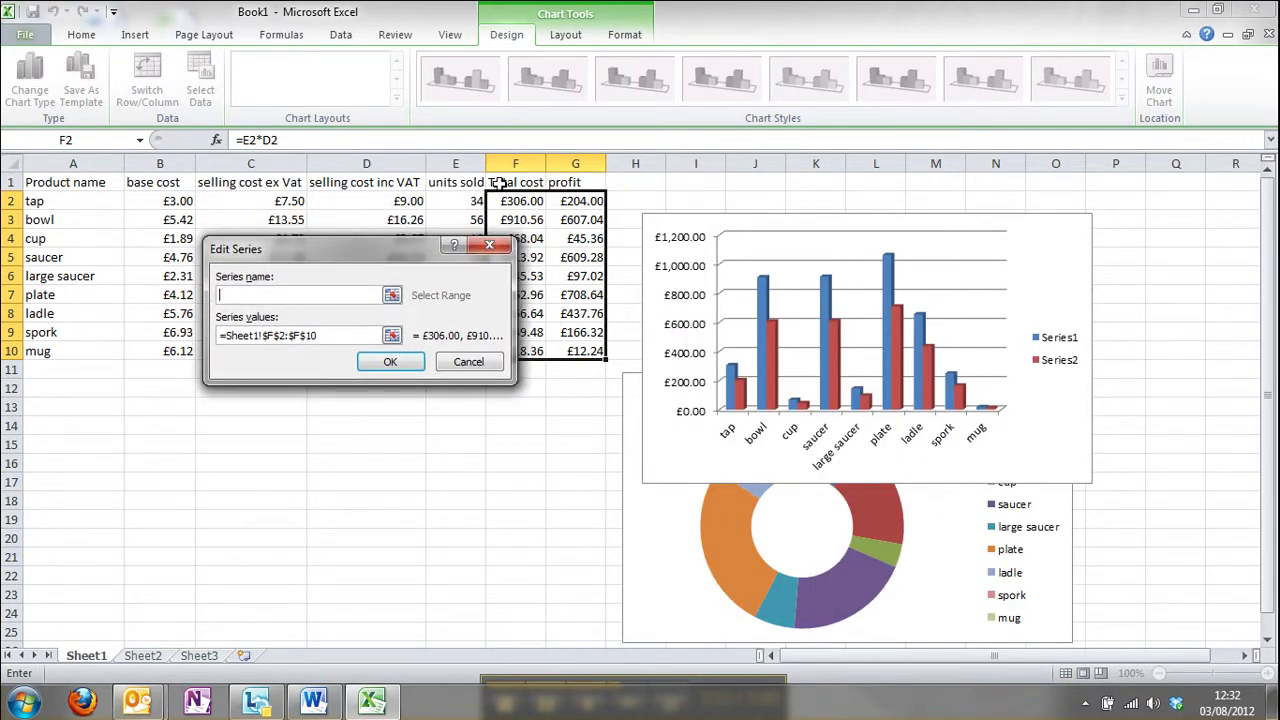
pyautogui.moveTo(487, 184); pyautogui.dragTo(568, 180)
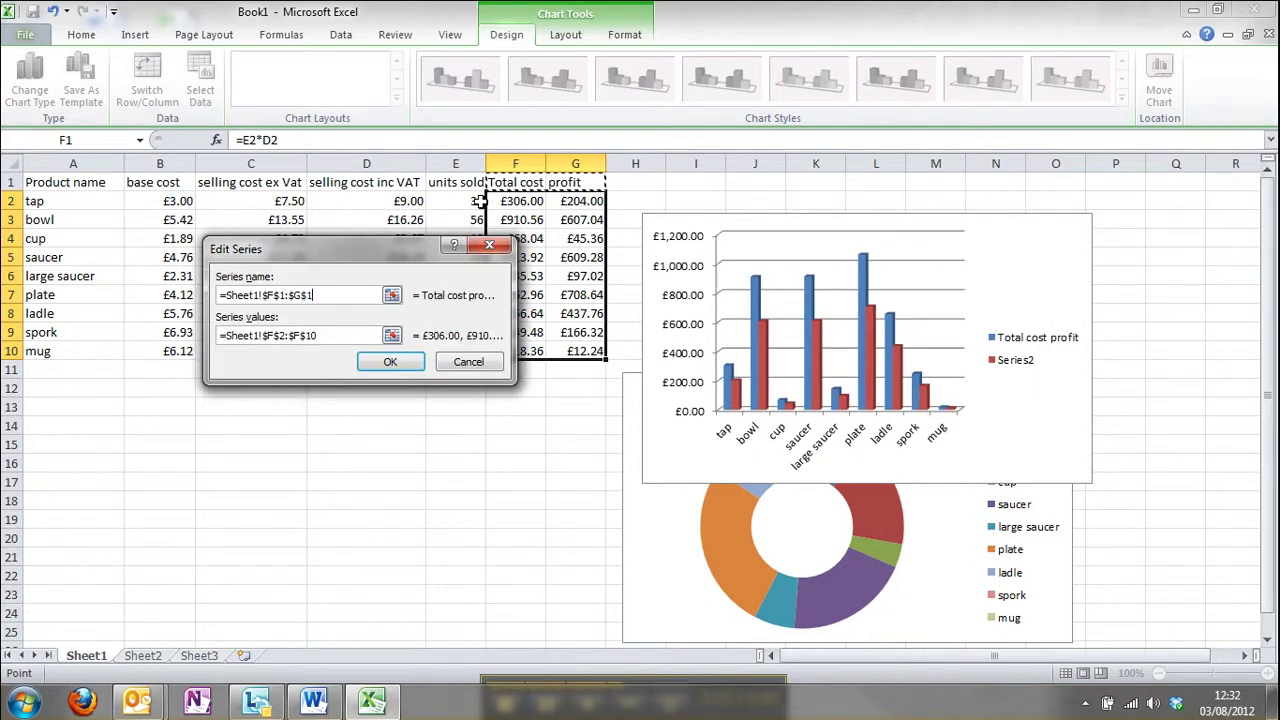
pyautogui.press('Return')
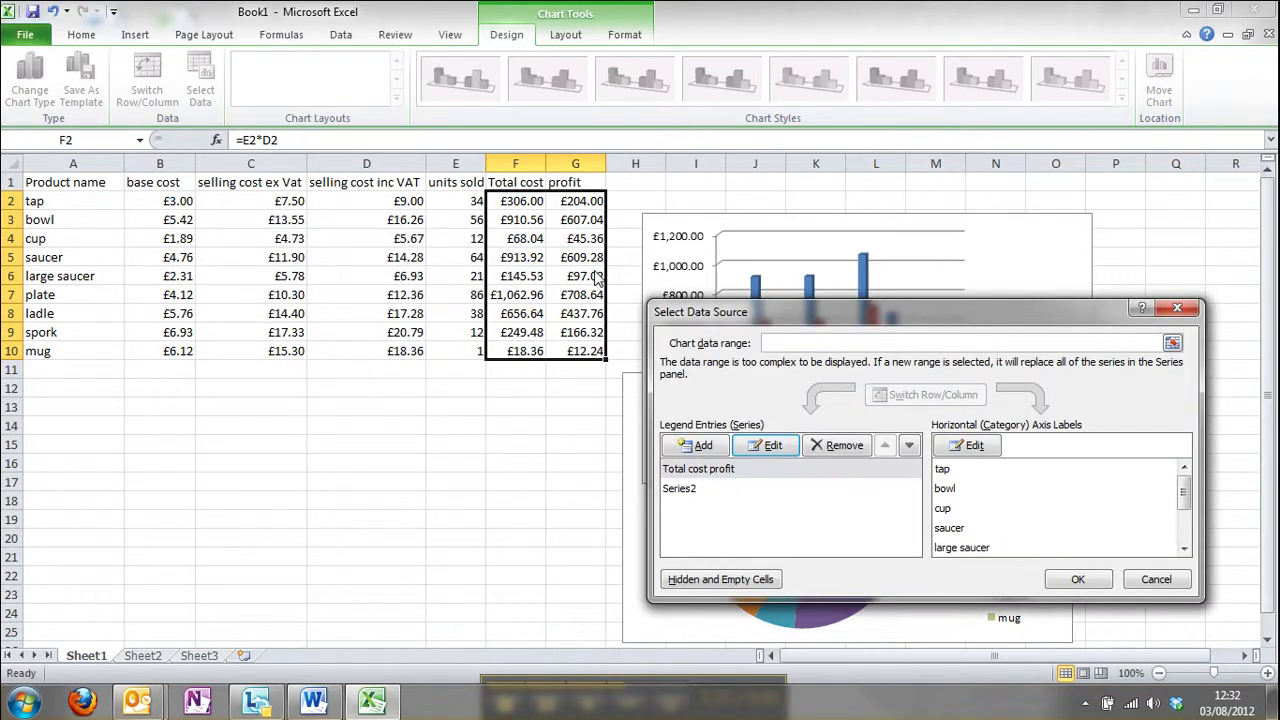
# - Name the column chart's first series from header cell F1 only
pyautogui.click(757, 450)
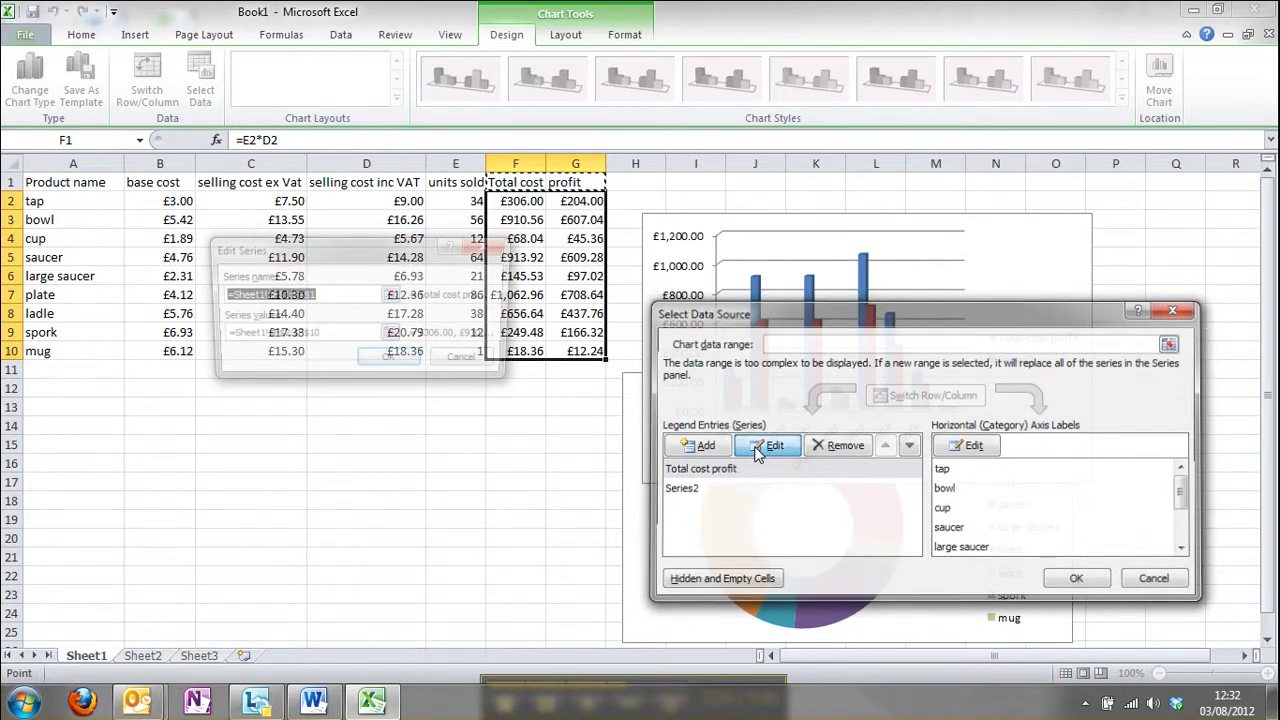
pyautogui.press('BackSpace')
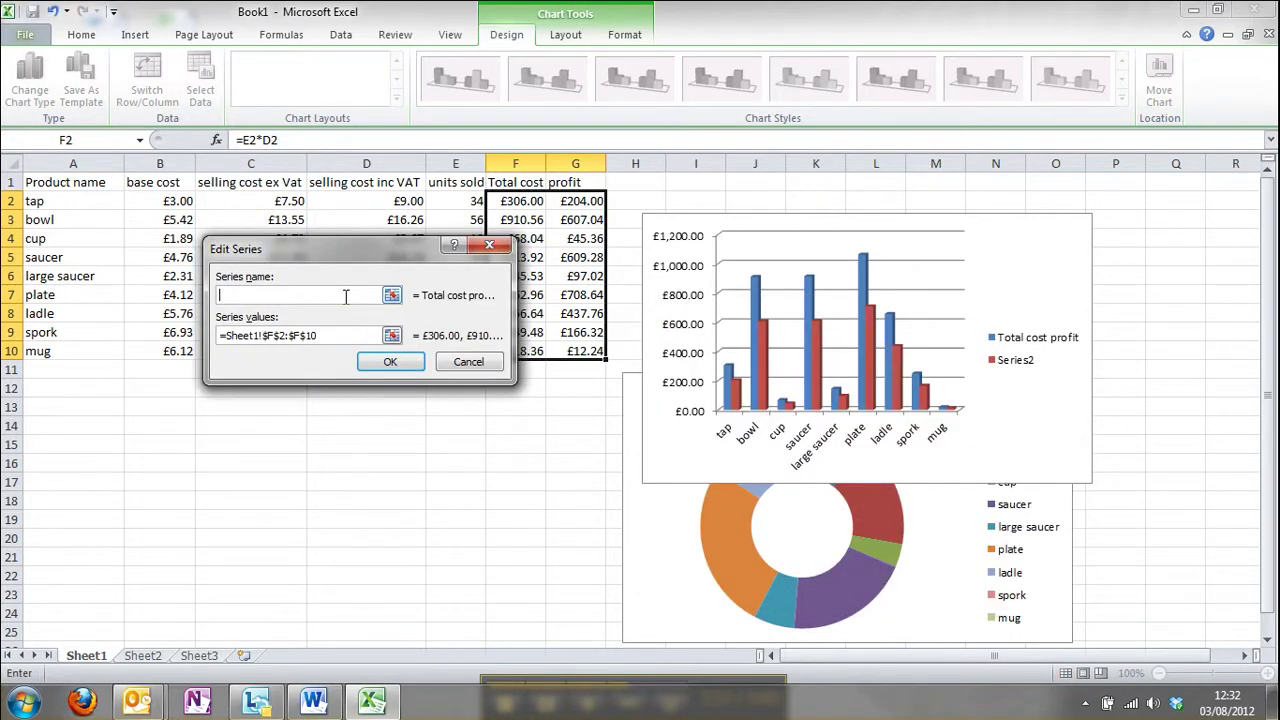
pyautogui.click(528, 184)
pyautogui.click(398, 360)
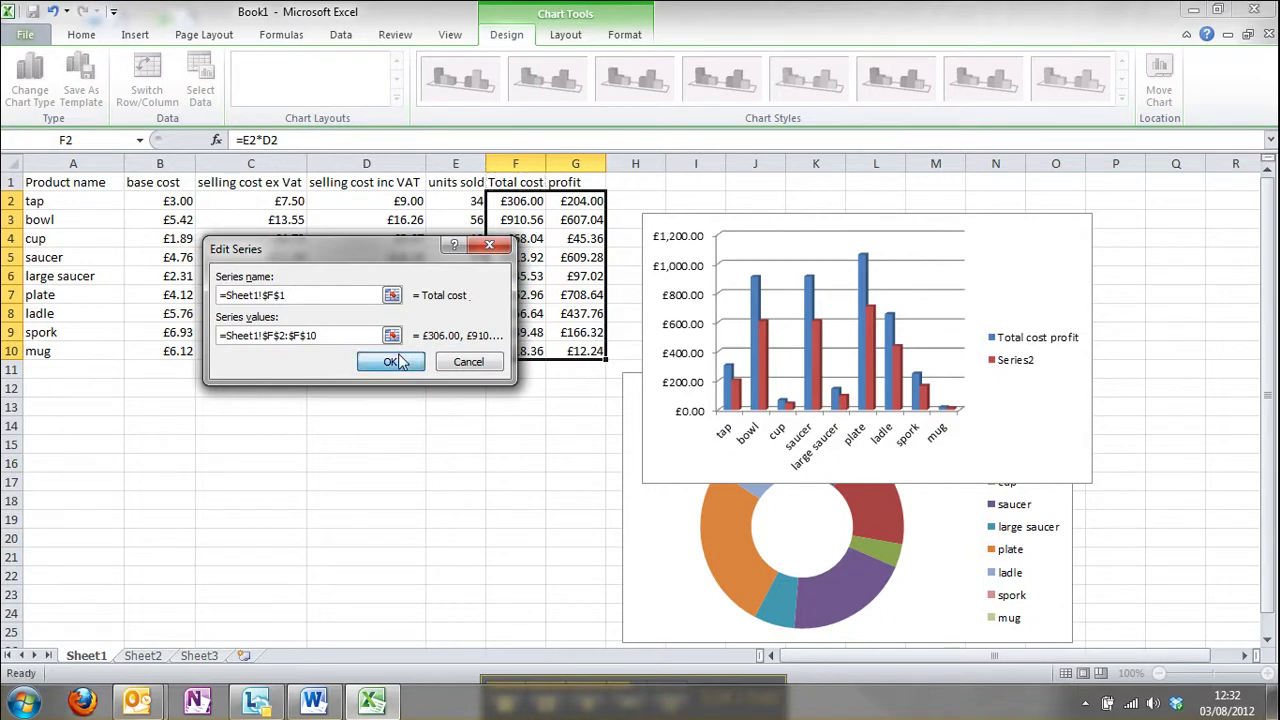
# - Name the column chart's second series from header cell G1 and apply the data source changes
pyautogui.click(695, 488)
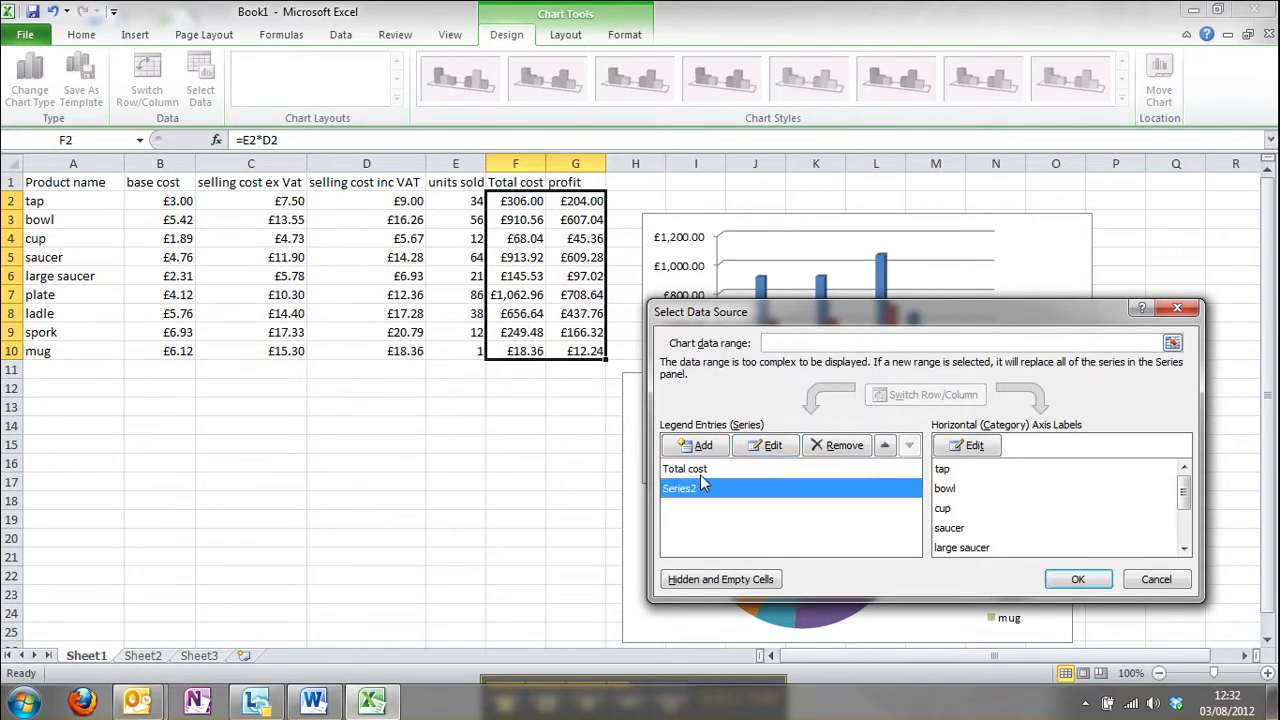
pyautogui.click(782, 447)
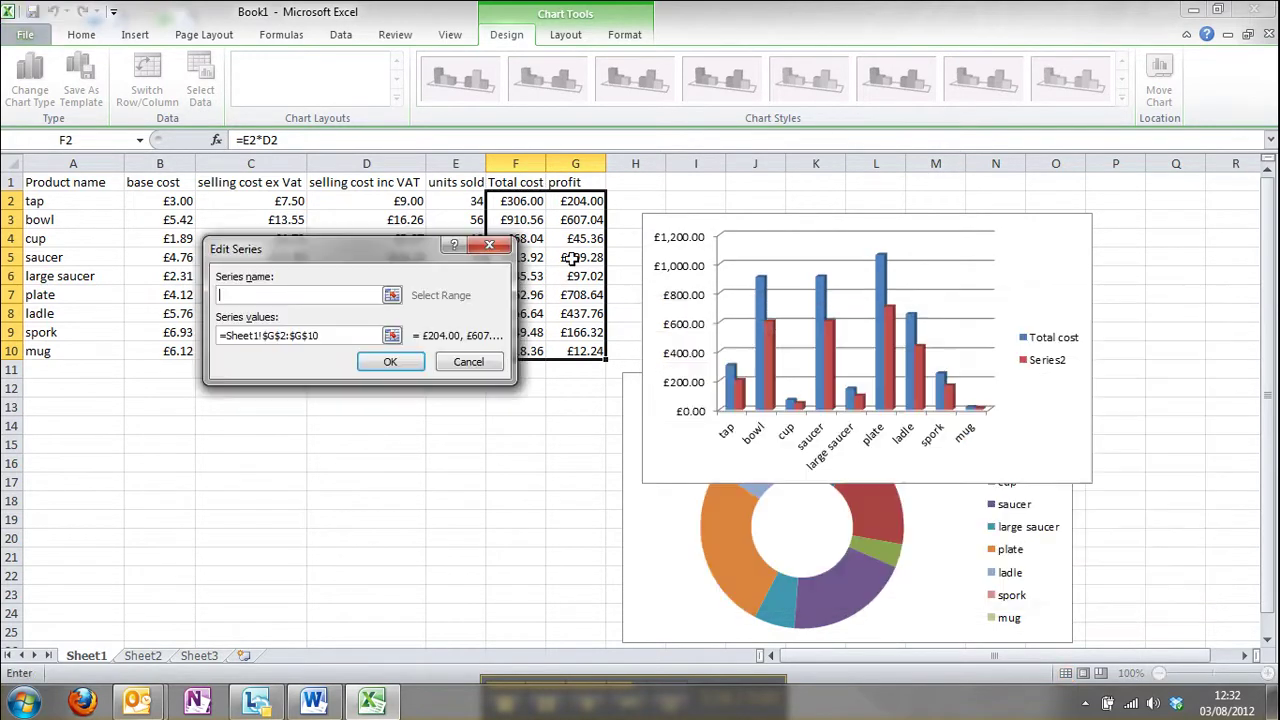
pyautogui.click(566, 182)
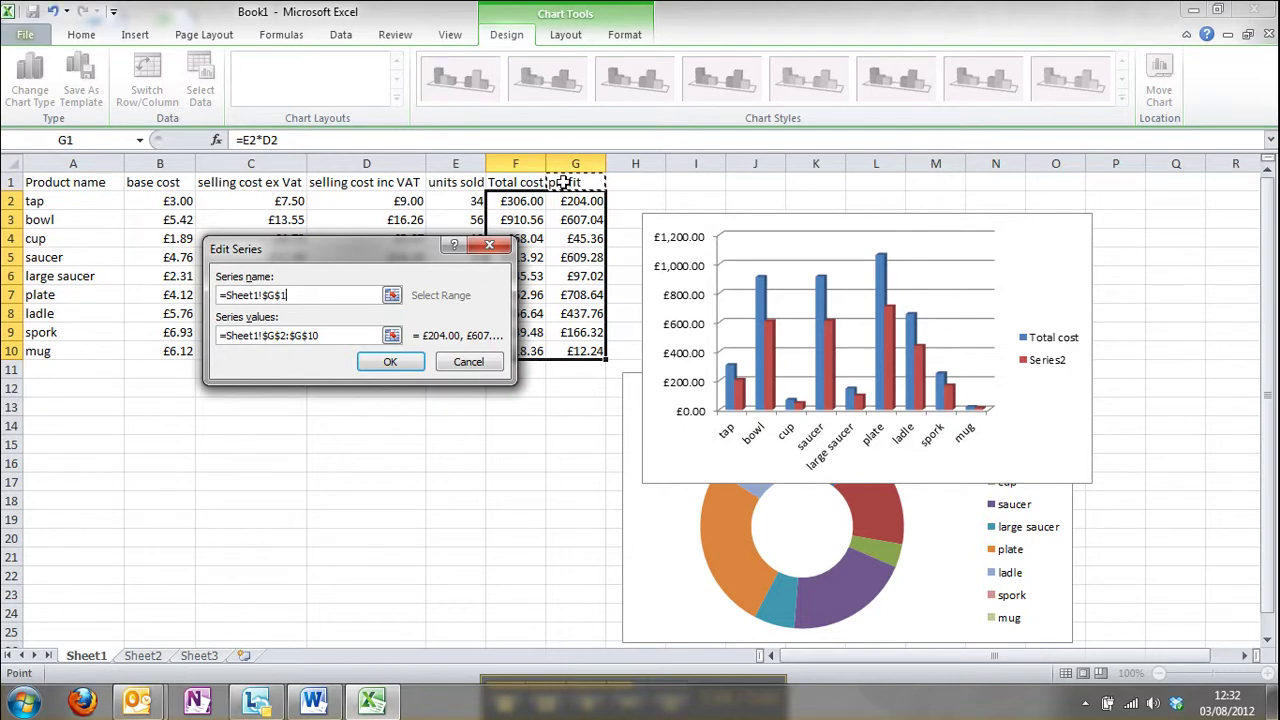
pyautogui.click(391, 364)
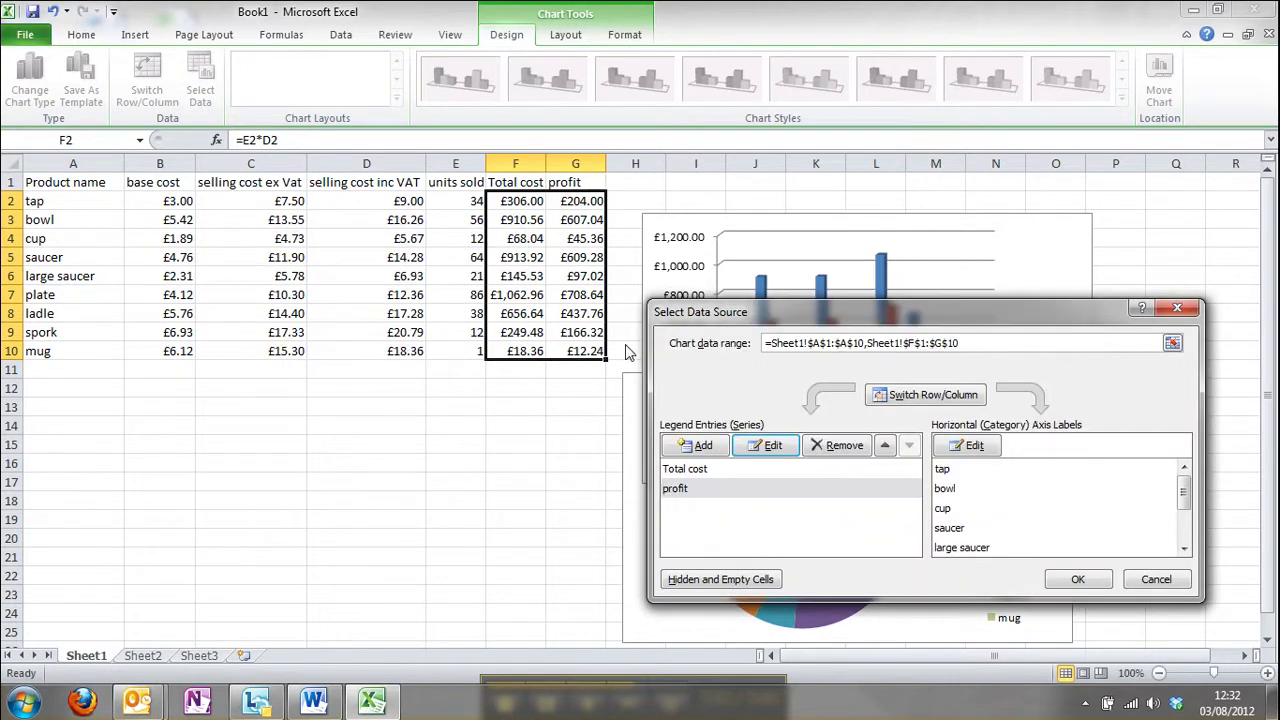
pyautogui.moveTo(772, 311); pyautogui.dragTo(209, 218)
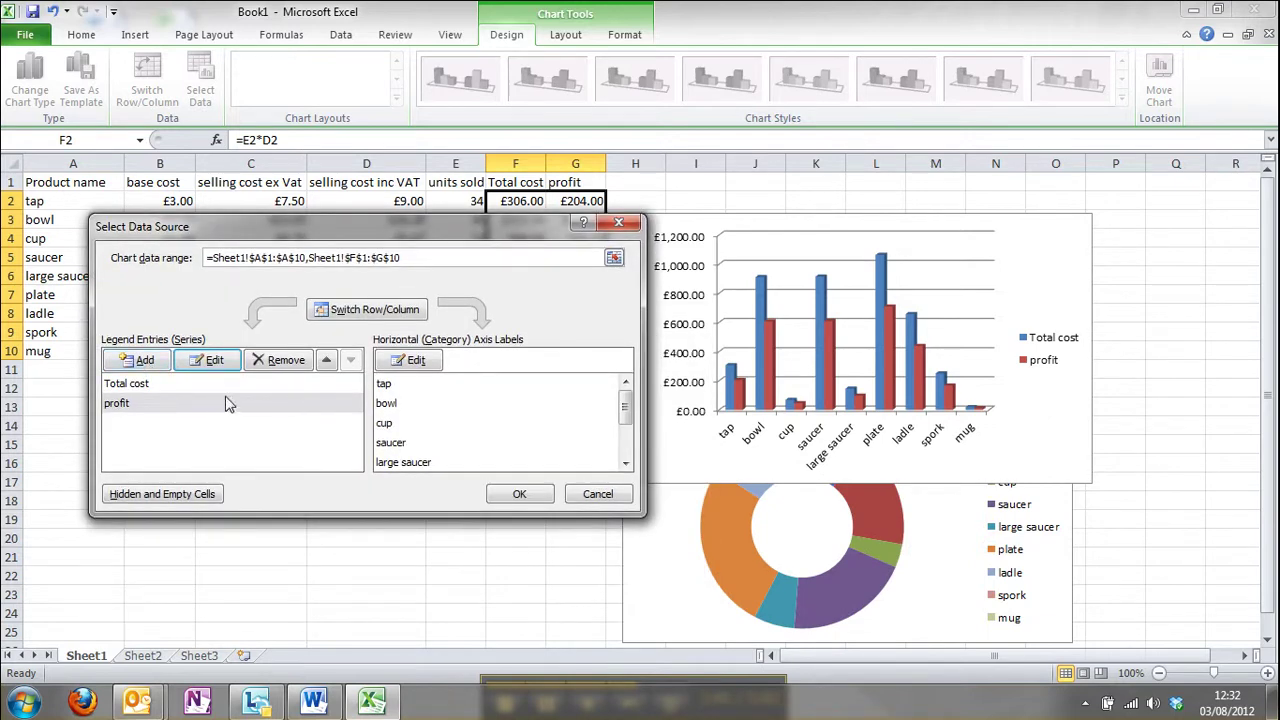
pyautogui.click(524, 494)
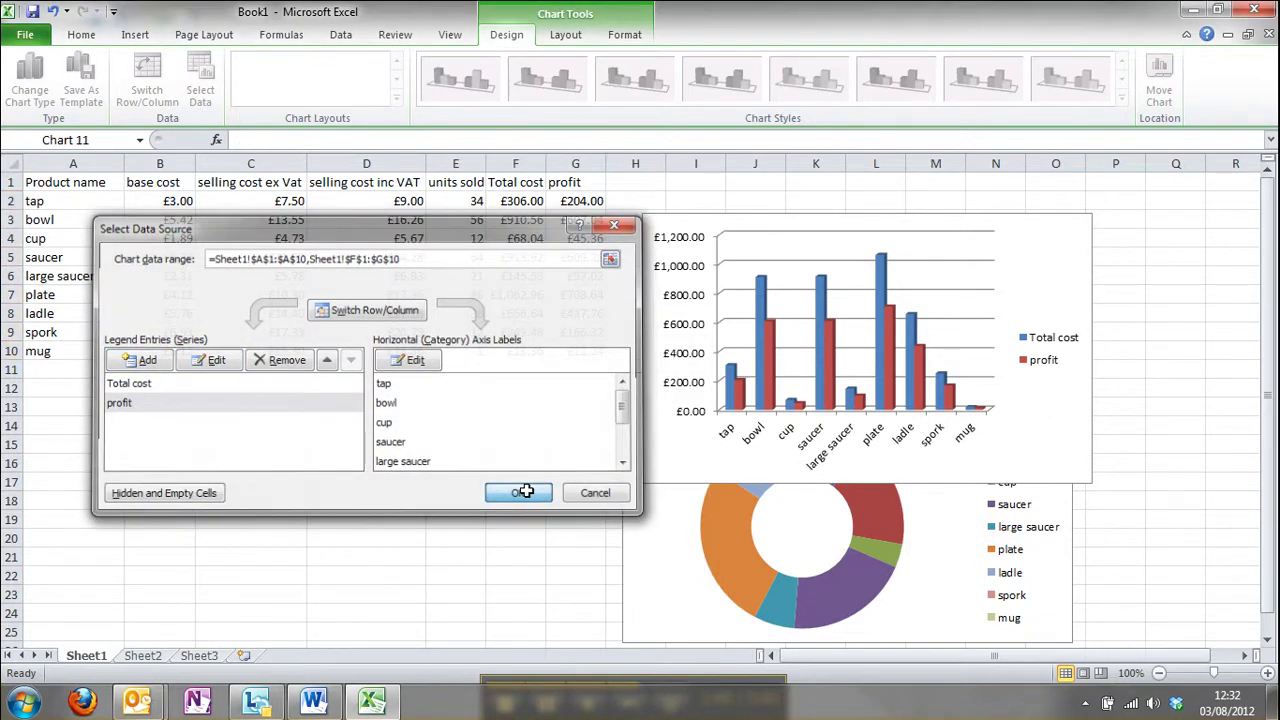
# - Move the column chart up to start at row 1 and set its 3-D X rotation to 80°
pyautogui.moveTo(1048, 234); pyautogui.dragTo(1032, 182)
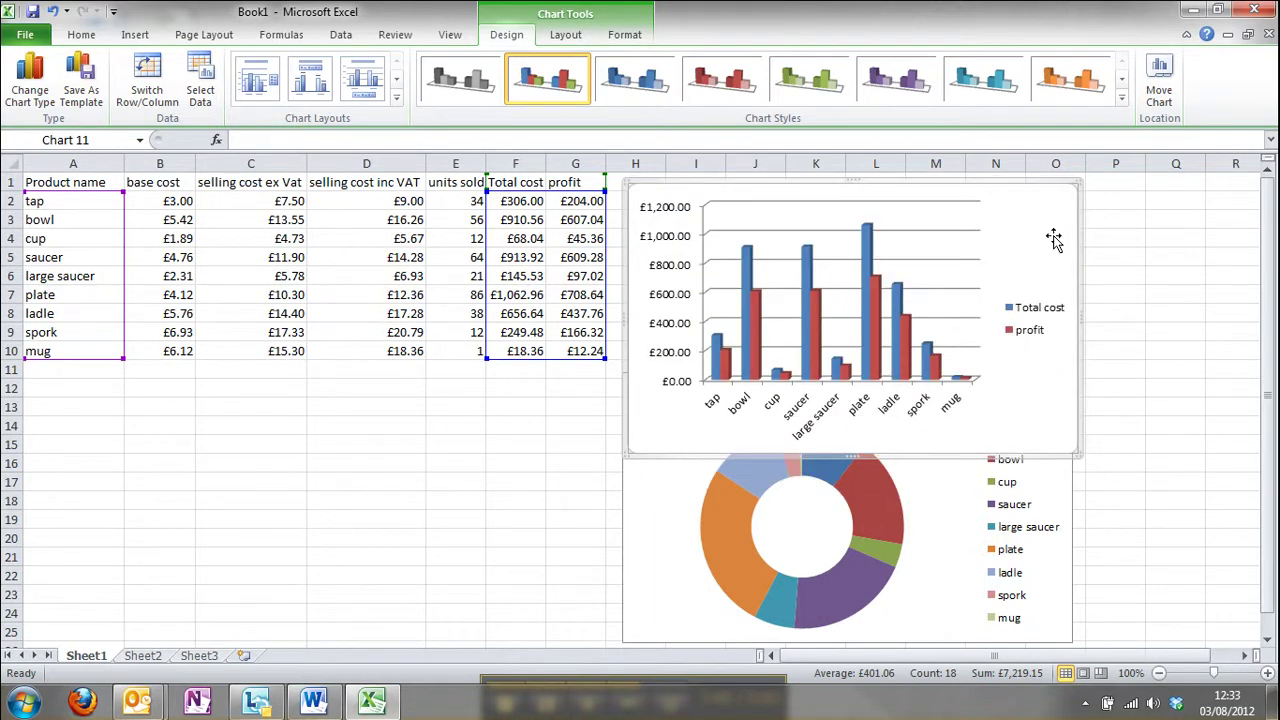
pyautogui.rightClick(1054, 238)
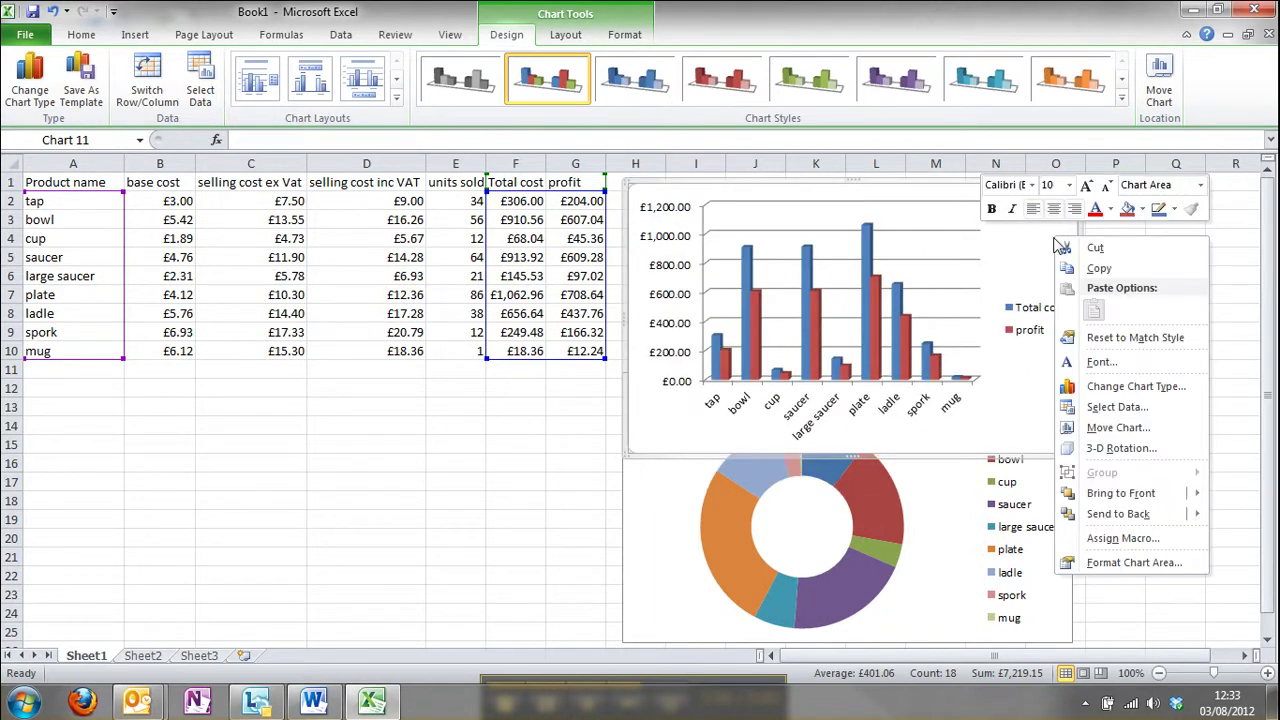
pyautogui.click(1113, 450)
pyautogui.moveTo(897, 212); pyautogui.dragTo(308, 143)
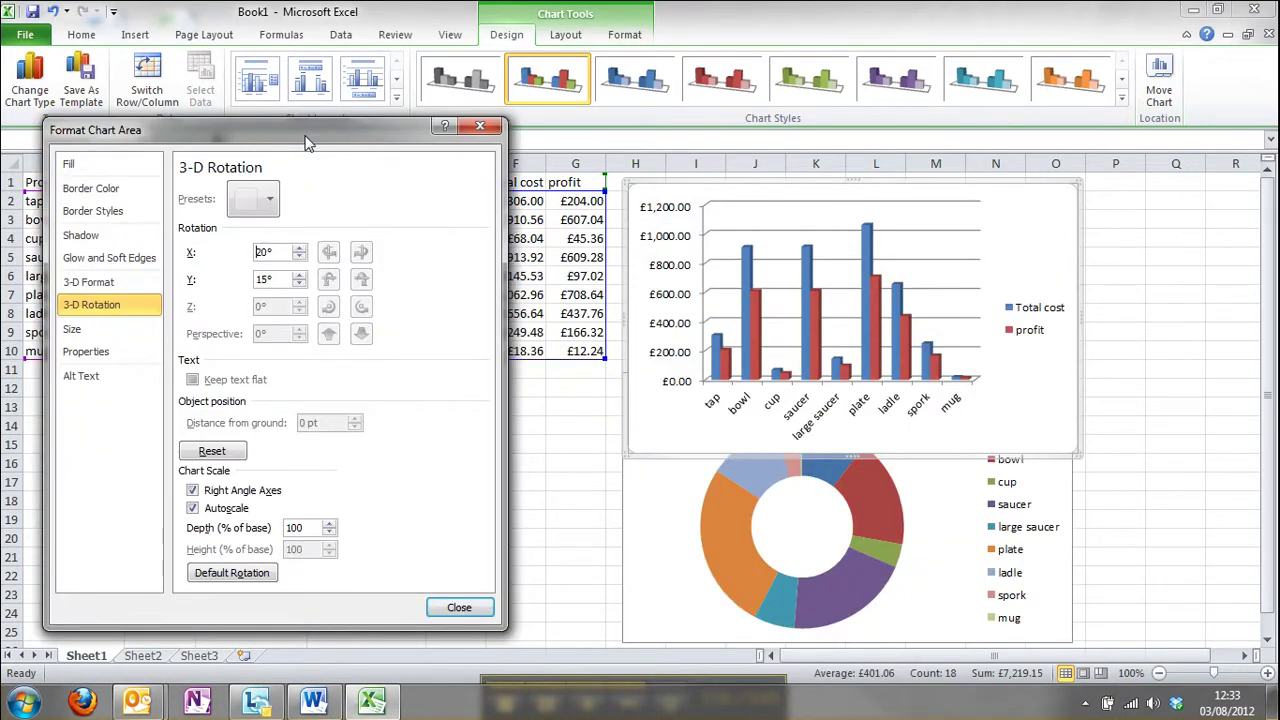
pyautogui.click(298, 247)
pyautogui.click(298, 247)
pyautogui.click(298, 247)
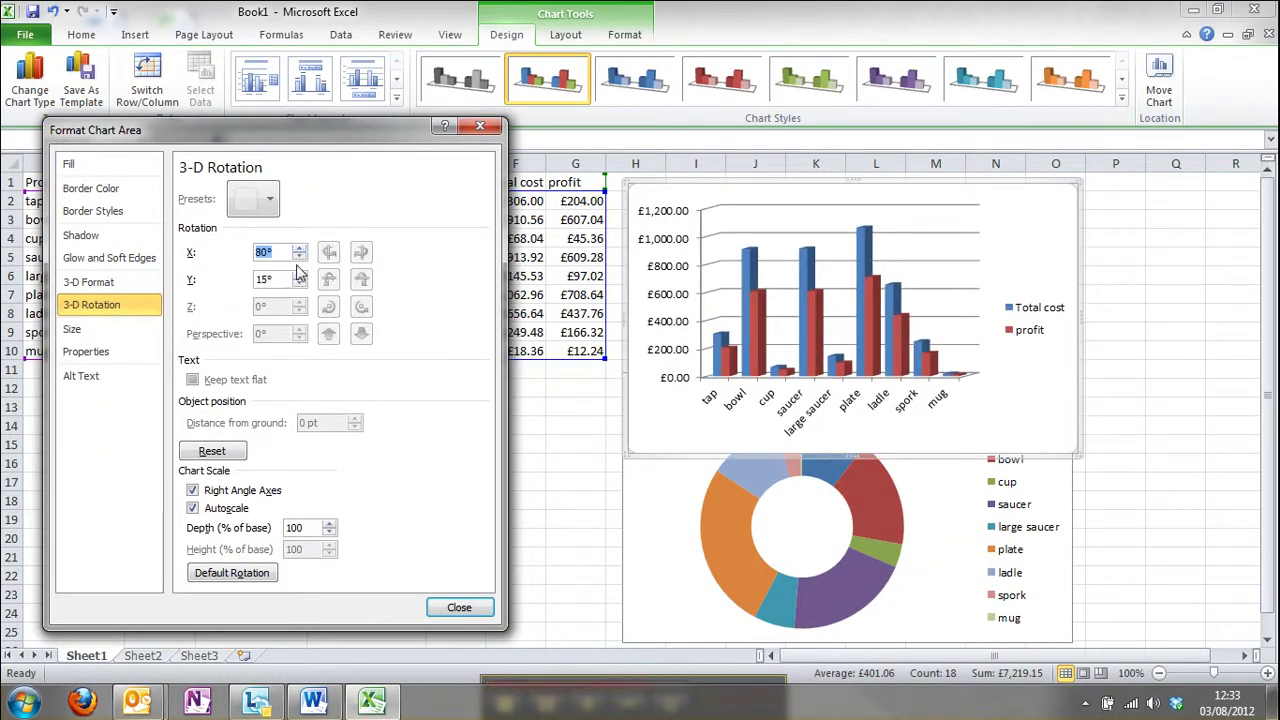
# - Set the column chart's 3-D Y rotation to 60° and close the chart area formatting
pyautogui.click(300, 277)
pyautogui.click(300, 277)
pyautogui.click(300, 277)
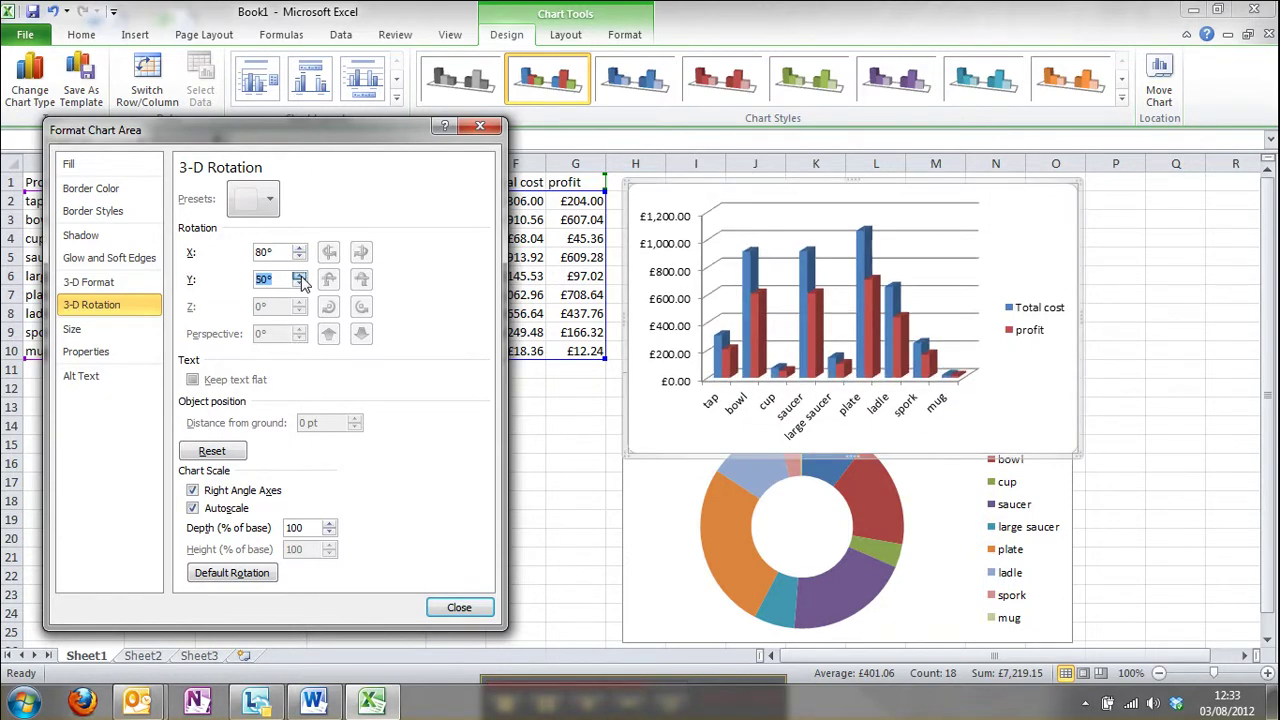
pyautogui.click(300, 277)
pyautogui.click(300, 277)
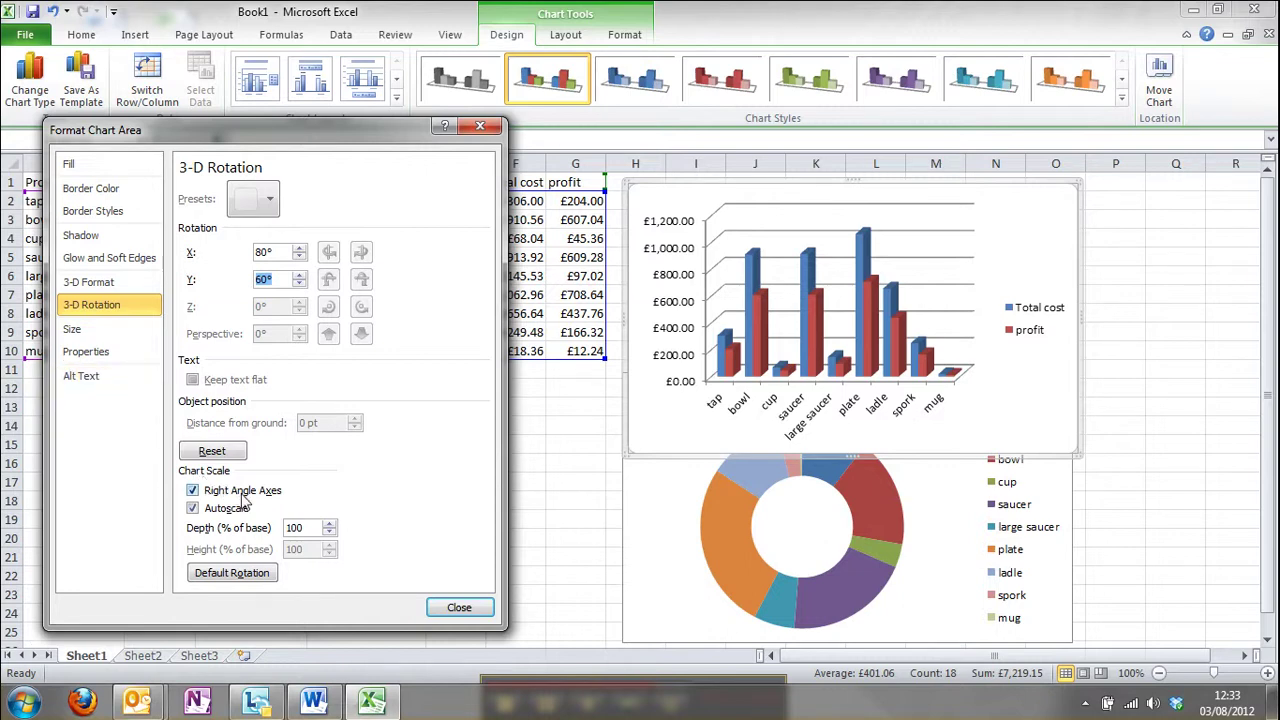
pyautogui.click(456, 610)
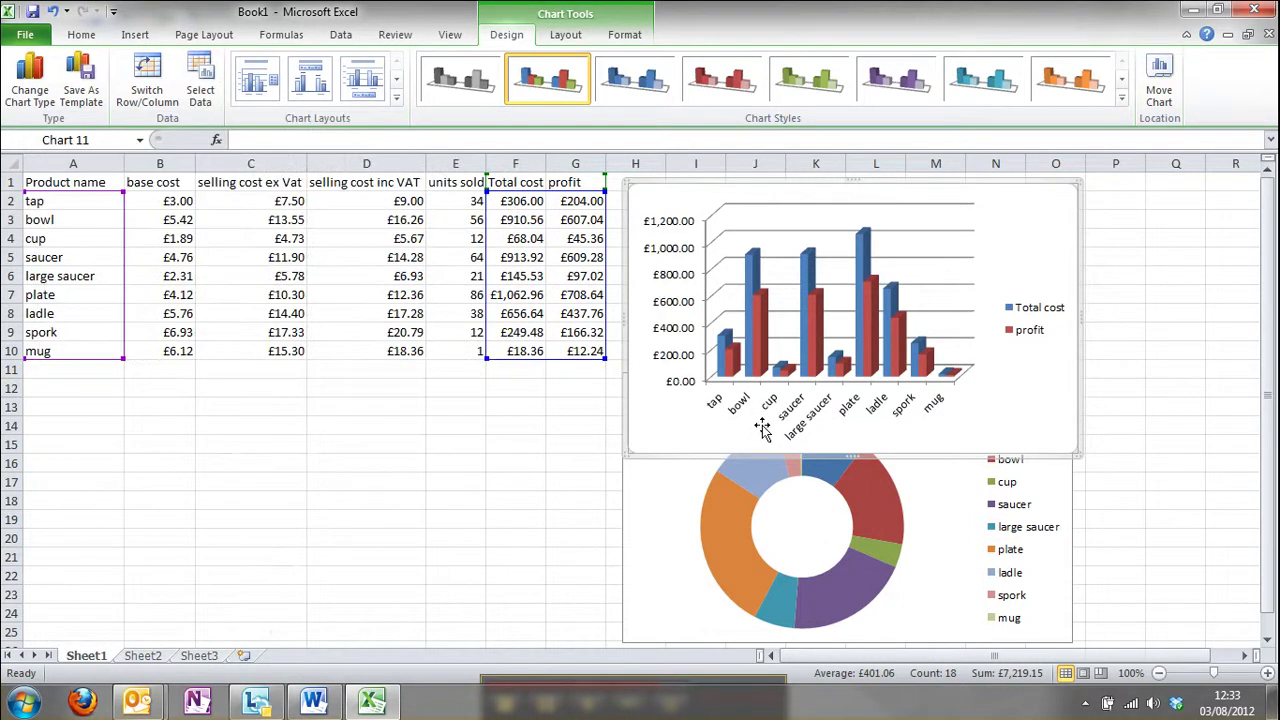